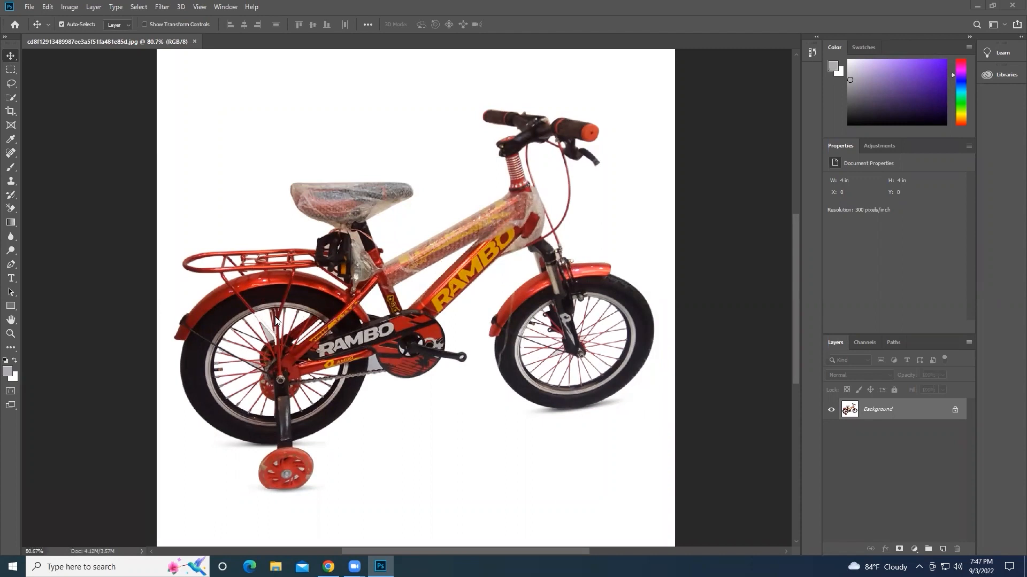
# Step: Darken the whole bicycle image with a Hue/Saturation adjustment, setting Lightness to -31
pyautogui.scroll(2, 192, 386)
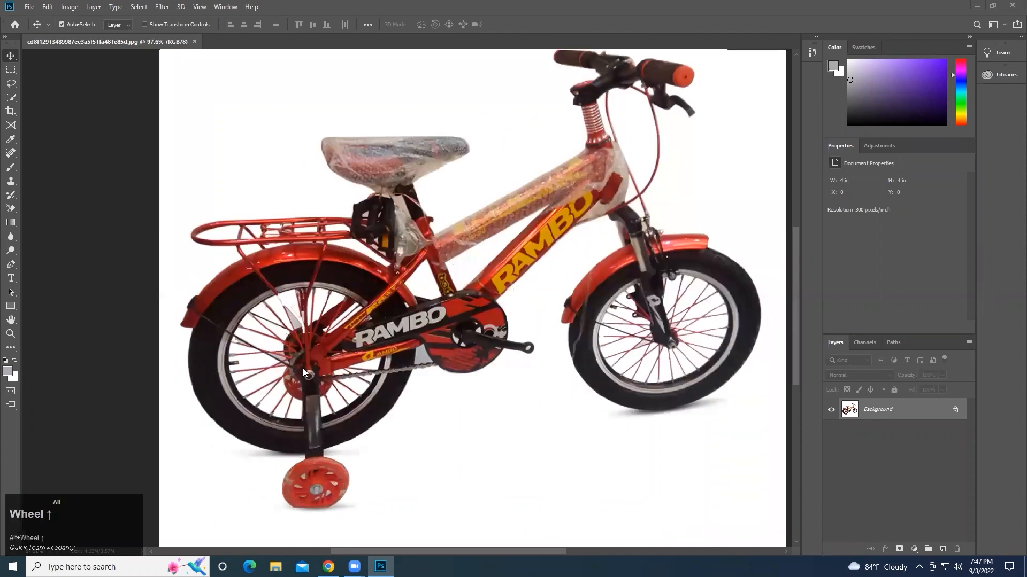
pyautogui.scroll(-2, 305, 369)
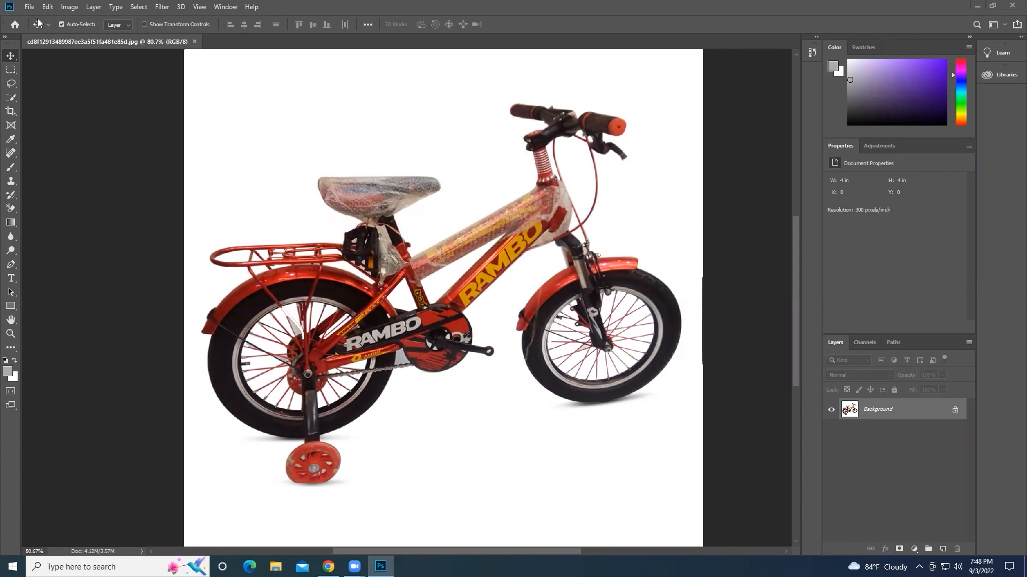
pyautogui.click(71, 7)
pyautogui.moveTo(107, 34)
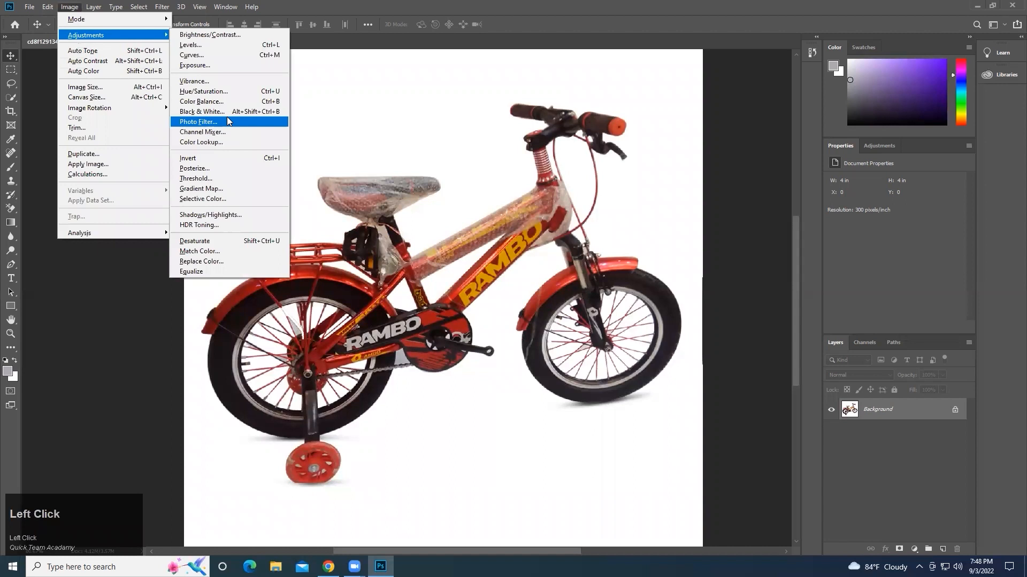
pyautogui.click(214, 93)
pyautogui.moveTo(750, 230); pyautogui.dragTo(735, 231)
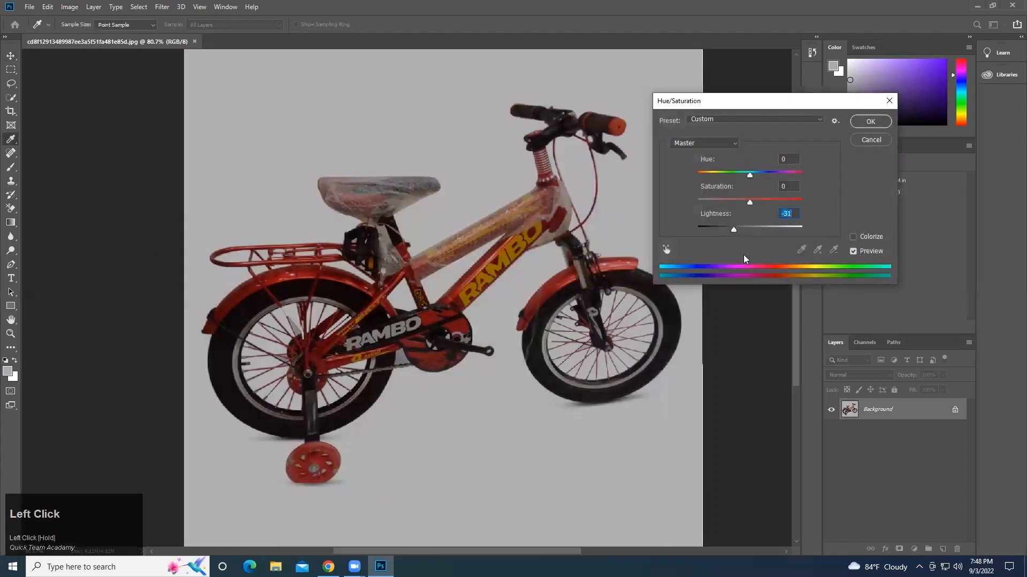
pyautogui.click(875, 123)
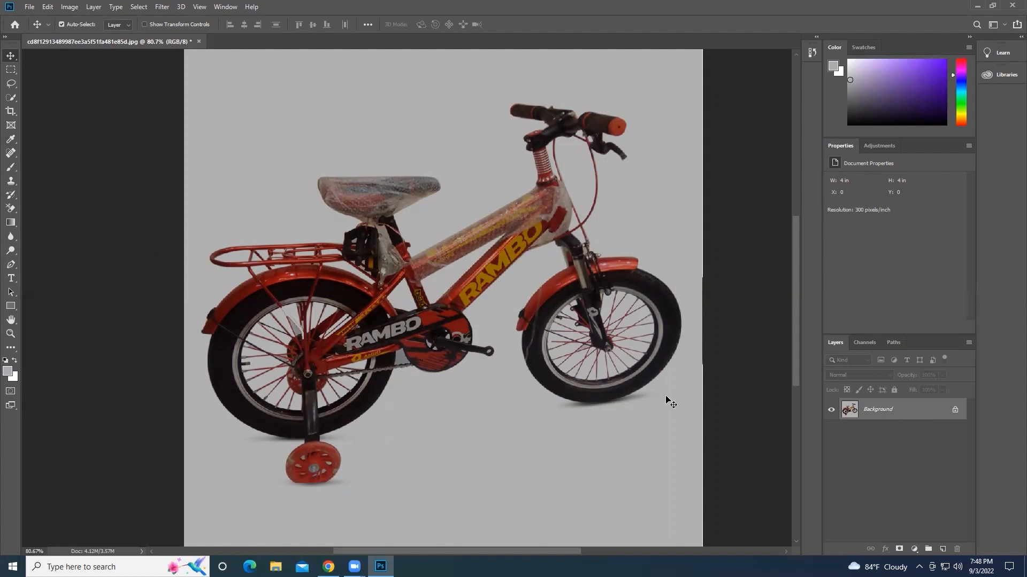
pyautogui.hotkey('ctrl', 'z')
pyautogui.hotkey('ctrl', 'shift', 'z')
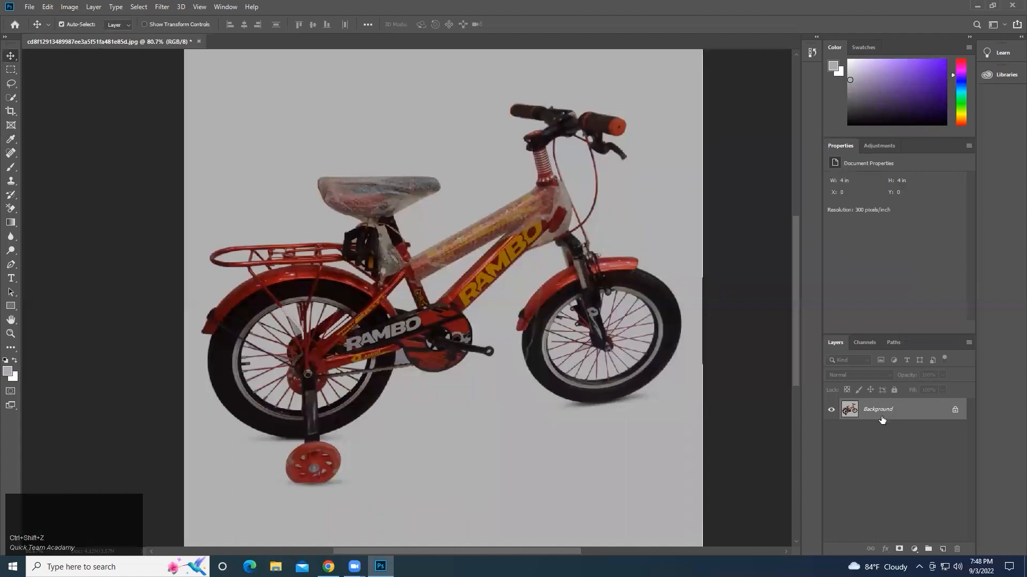
# Step: Duplicate the Background layer and add a blue Solid Color fill layer (2294ff) between the original and the copy
pyautogui.moveTo(899, 411); pyautogui.dragTo(942, 549)
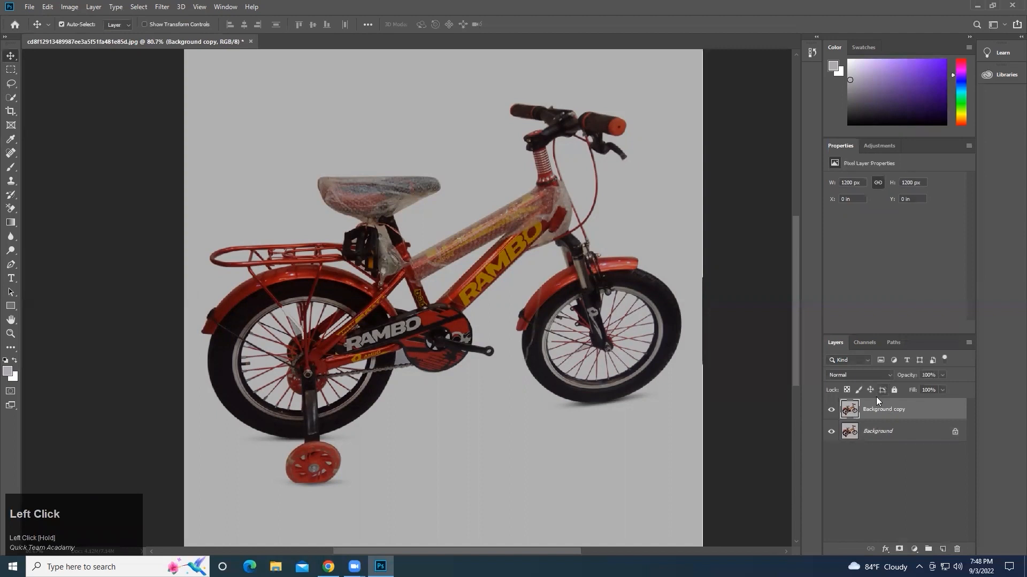
pyautogui.click(894, 436)
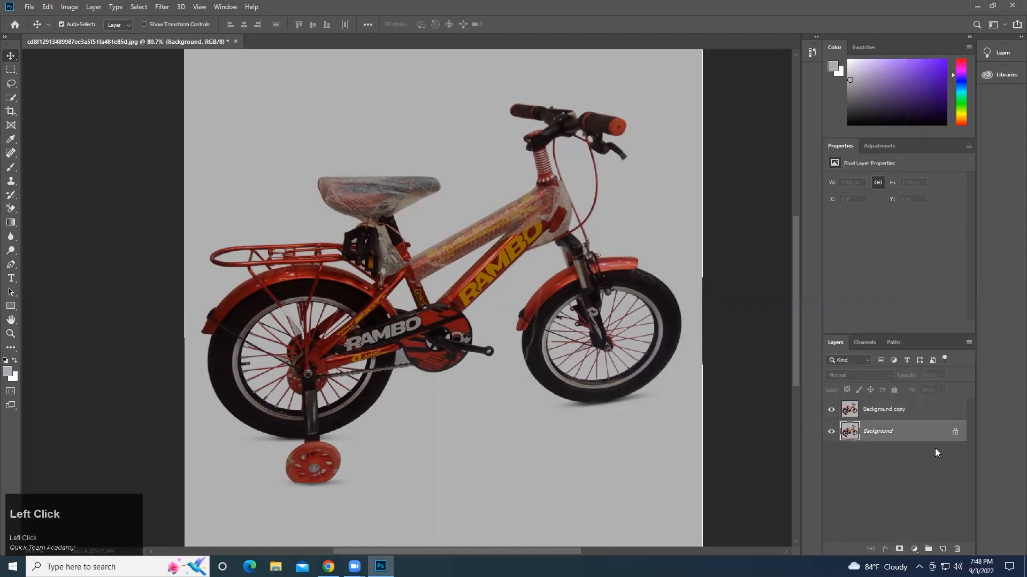
pyautogui.click(914, 549)
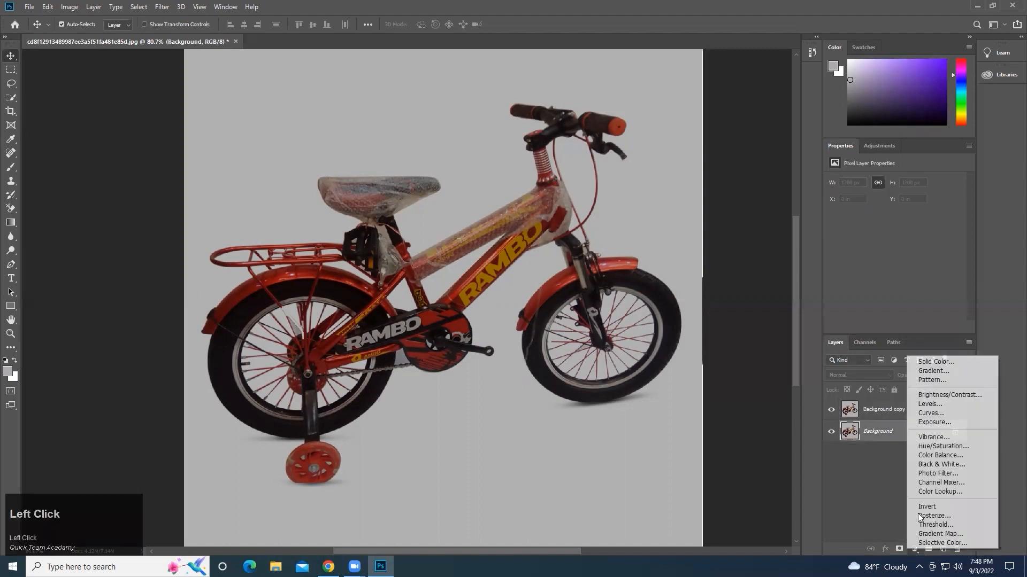
pyautogui.click(940, 363)
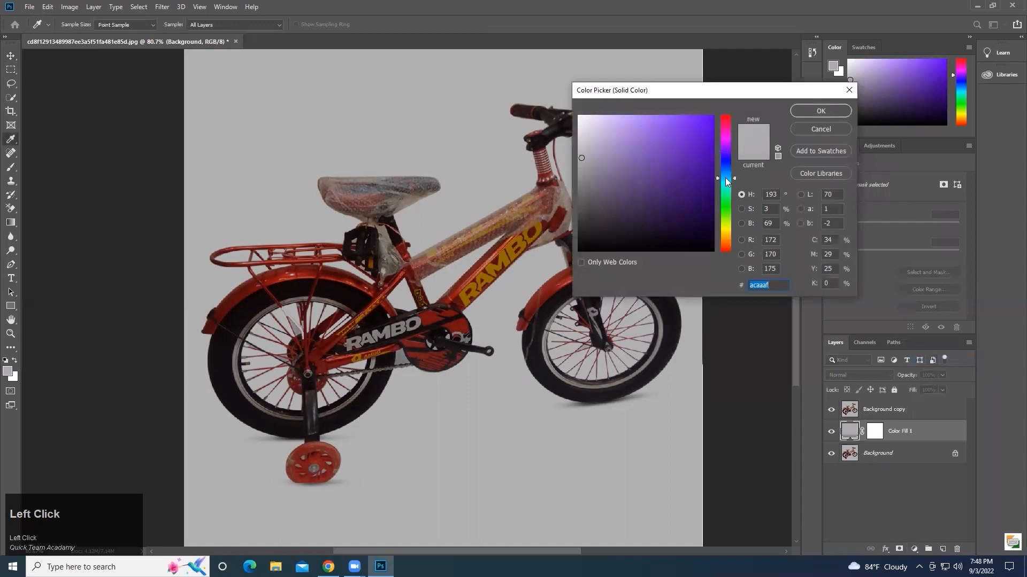
pyautogui.write('22ff32')
pyautogui.moveTo(728, 212); pyautogui.dragTo(728, 173)
pyautogui.click(696, 108)
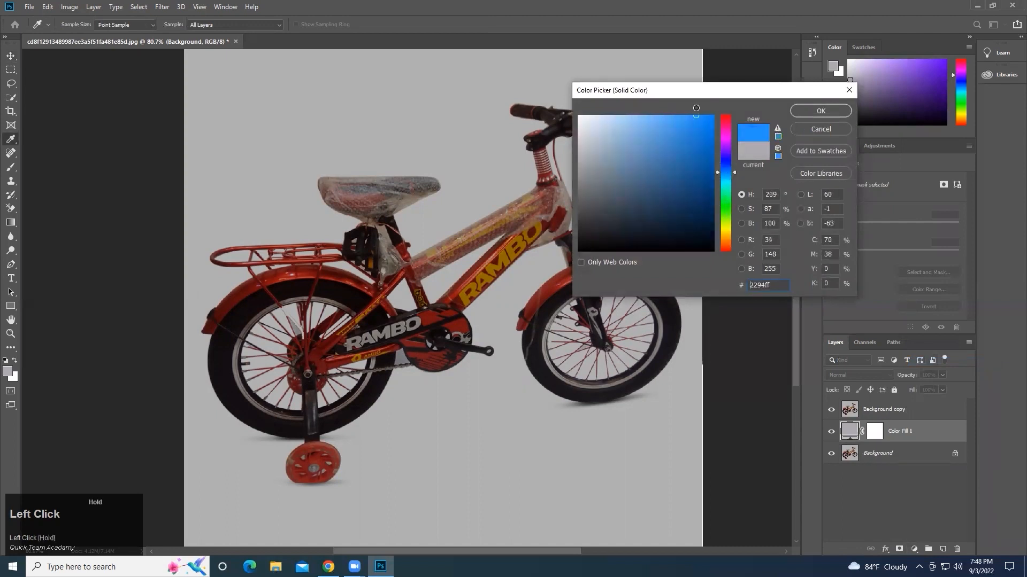
pyautogui.click(821, 111)
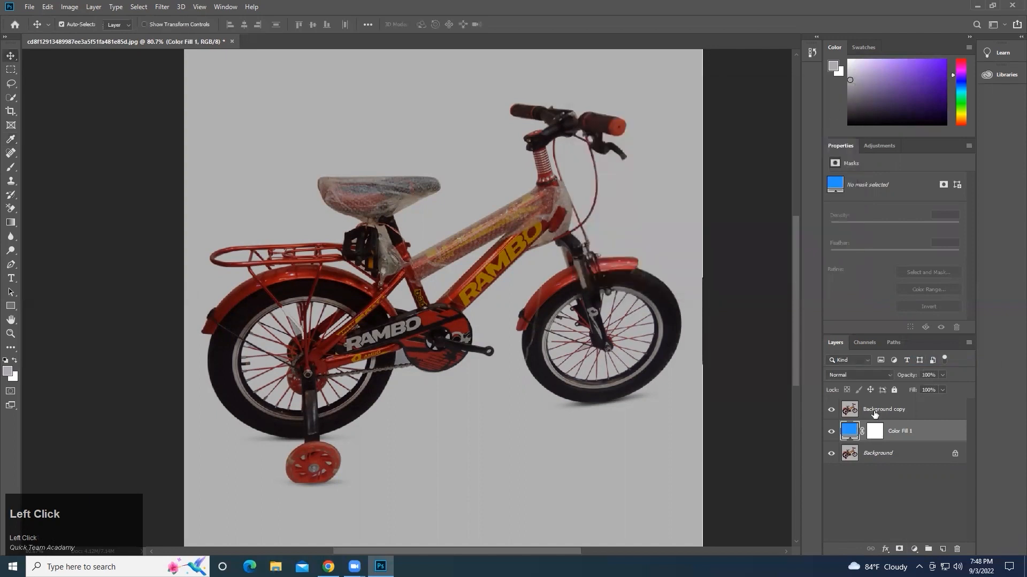
# Step: On the Background copy layer, start a Pen tool path curving along the rear wheel's lower-left inner rim between two spokes
pyautogui.click(878, 413)
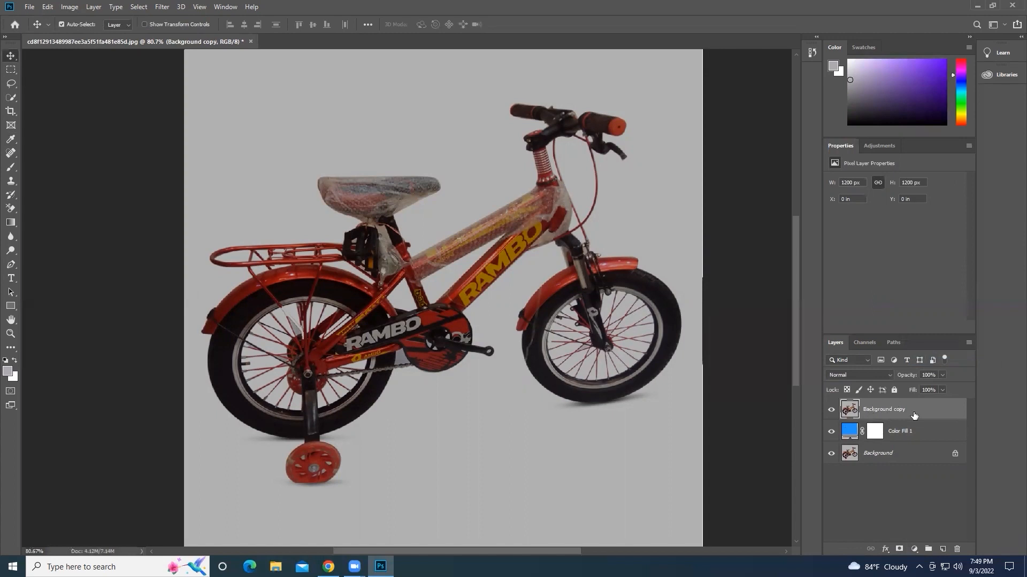
pyautogui.click(11, 264)
pyautogui.press('alt')
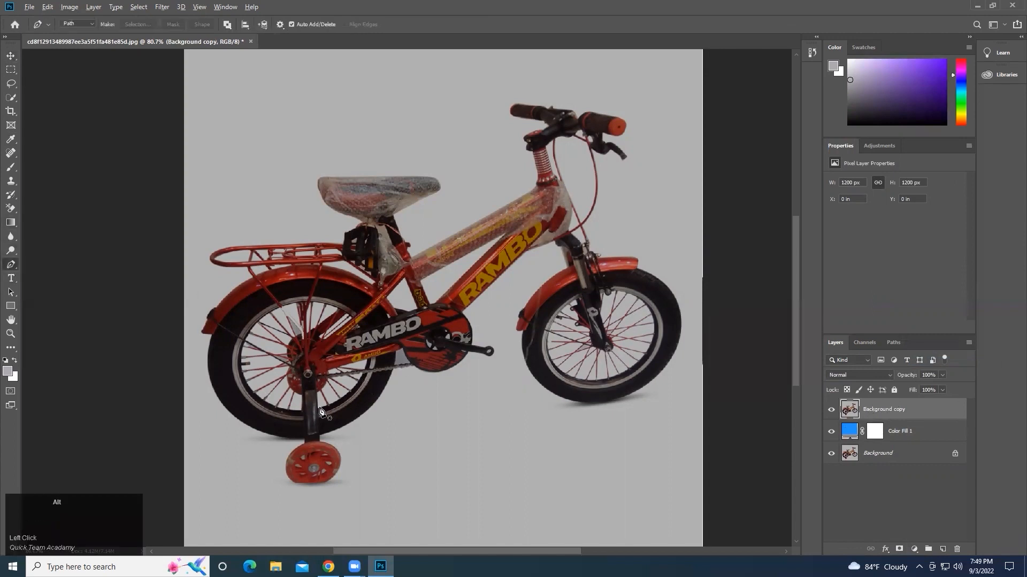
pyautogui.scroll(2, 320, 412)
pyautogui.scroll(4, 256, 381)
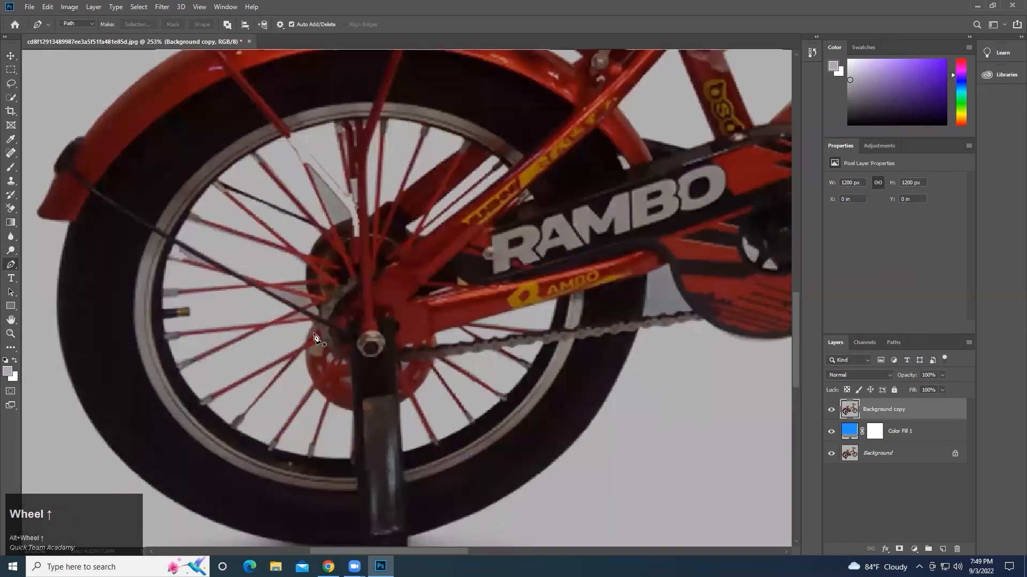
pyautogui.scroll(1, 282, 341)
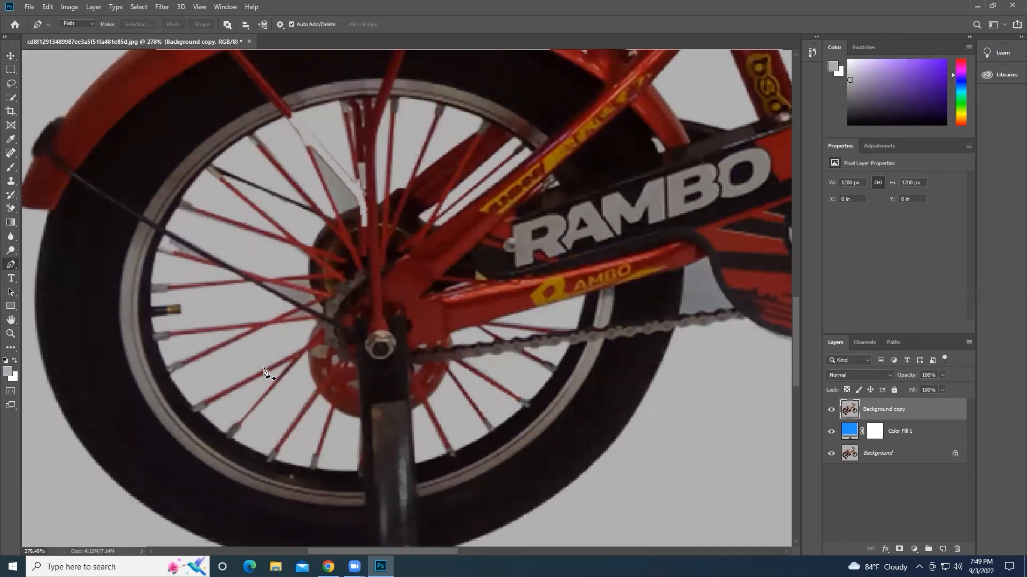
pyautogui.scroll(-1, 317, 325)
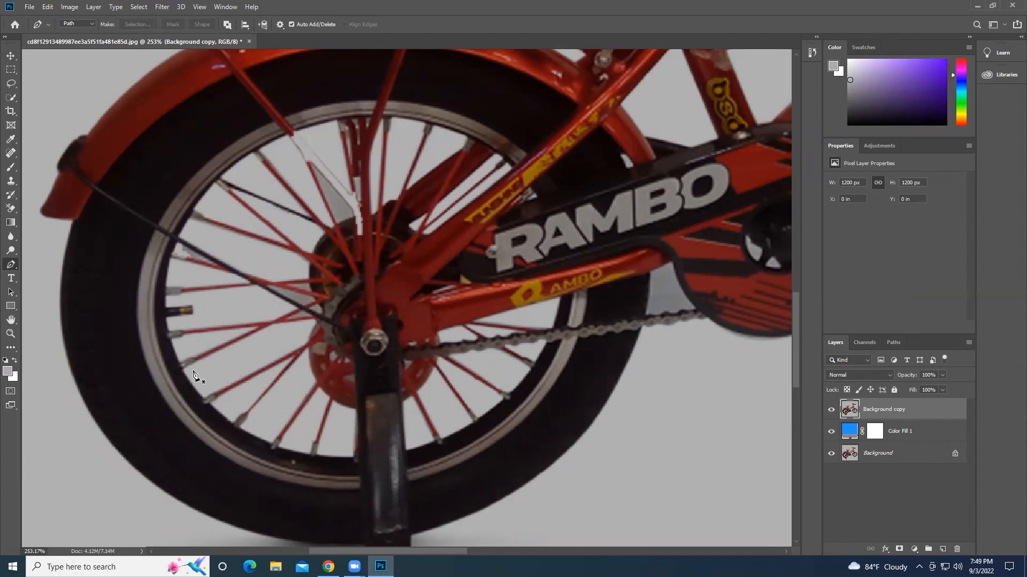
pyautogui.scroll(3, 256, 348)
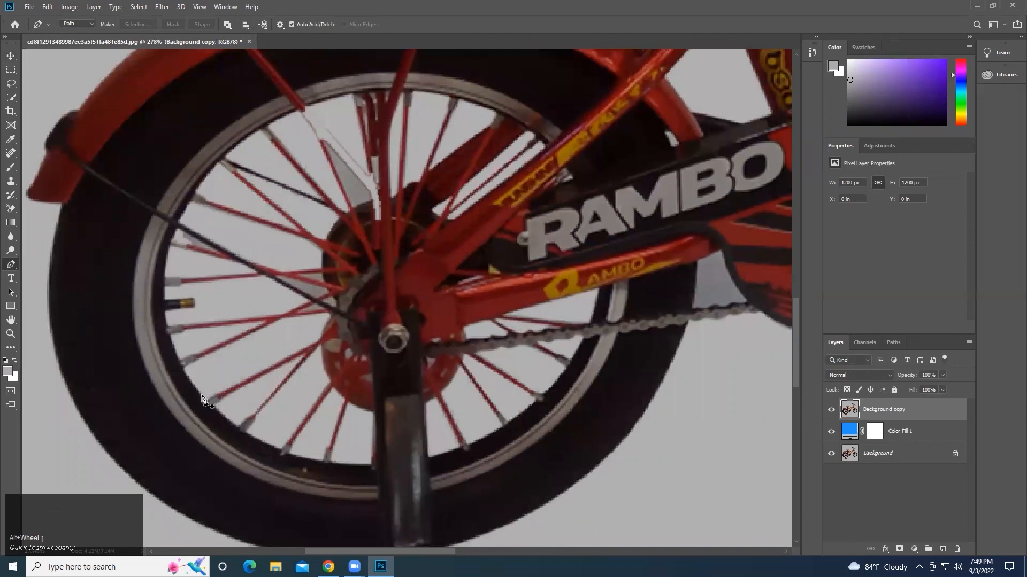
pyautogui.scroll(-1, 207, 404)
pyautogui.scroll(-2, 209, 405)
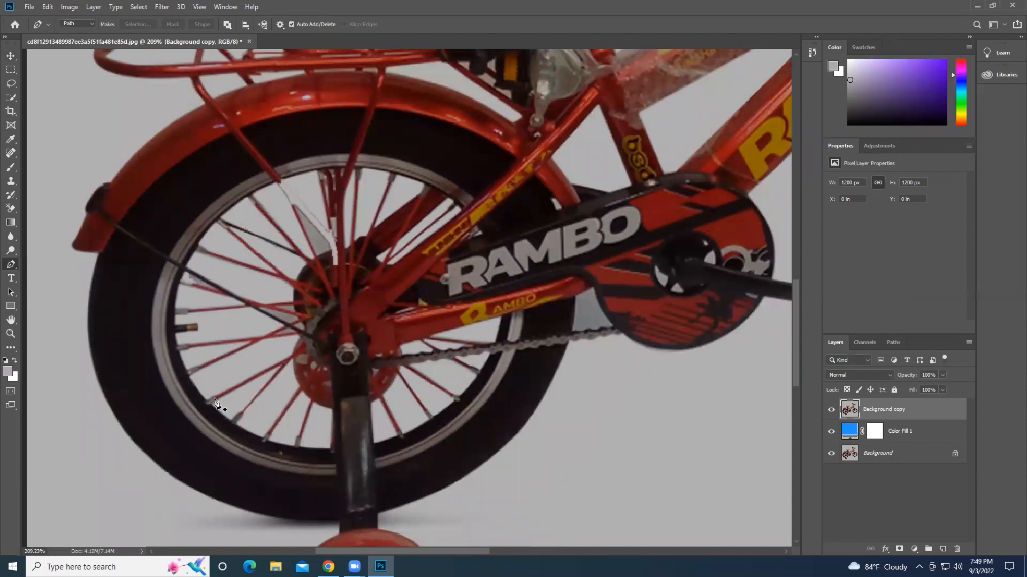
pyautogui.scroll(-1, 215, 402)
pyautogui.press('space')
pyautogui.moveTo(207, 413); pyautogui.dragTo(339, 326)
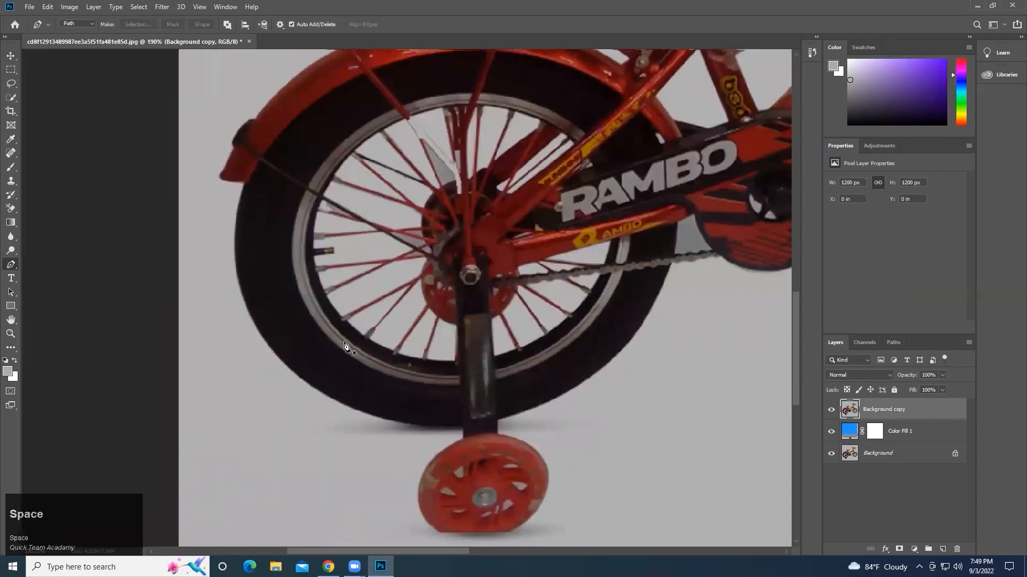
pyautogui.click(327, 297)
pyautogui.moveTo(344, 321); pyautogui.dragTo(348, 320)
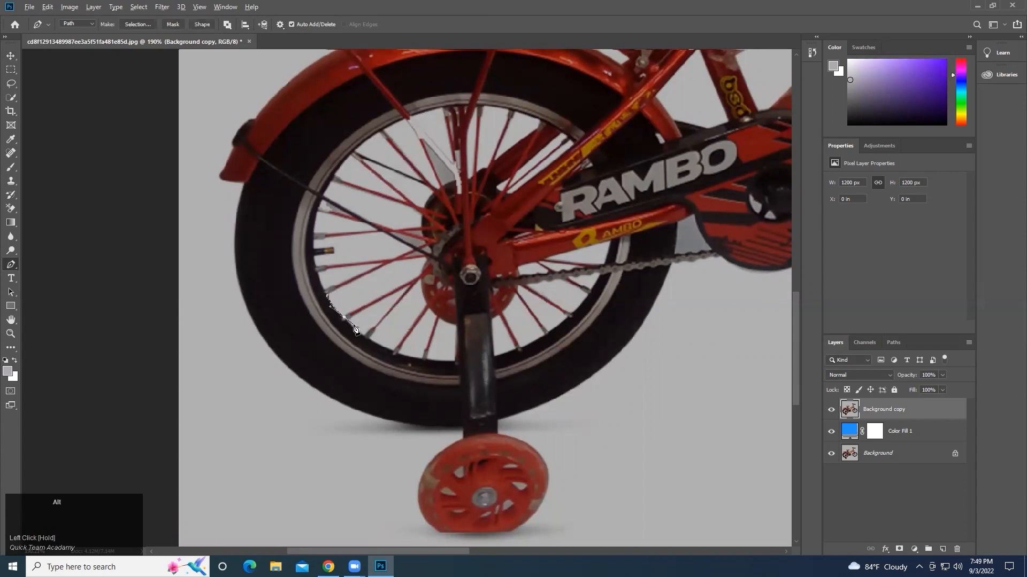
pyautogui.keyDown('alt'); pyautogui.click(345, 317); pyautogui.keyUp('alt')
# Step: Continue the path from the rim along the gap's lower spoke and around its inner end at the hub
pyautogui.click(368, 305)
pyautogui.hotkey('ctrl', 'z')
pyautogui.click(366, 310)
pyautogui.hotkey('ctrl', 'z')
pyautogui.click(387, 297)
pyautogui.moveTo(417, 276); pyautogui.dragTo(420, 274)
pyautogui.click(426, 260)
pyautogui.scroll(2, 427, 260)
pyautogui.keyDown('alt'); pyautogui.click(426, 260); pyautogui.keyUp('alt')
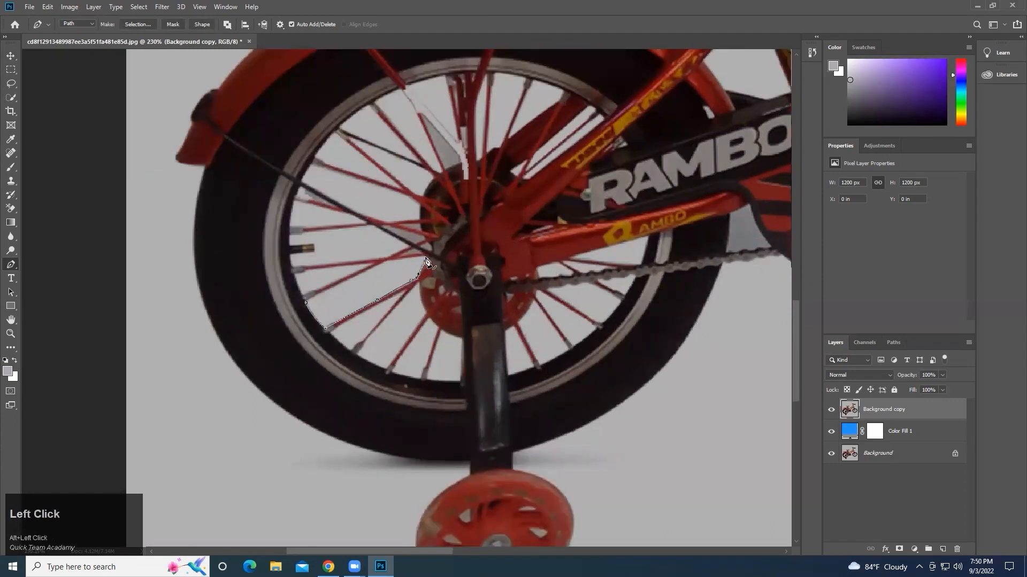
# Step: Trace the path back along the gap's upper spoke to the rim and close it at its starting point
pyautogui.scroll(-2, 426, 260)
pyautogui.moveTo(356, 269); pyautogui.dragTo(386, 267)
pyautogui.click(322, 295)
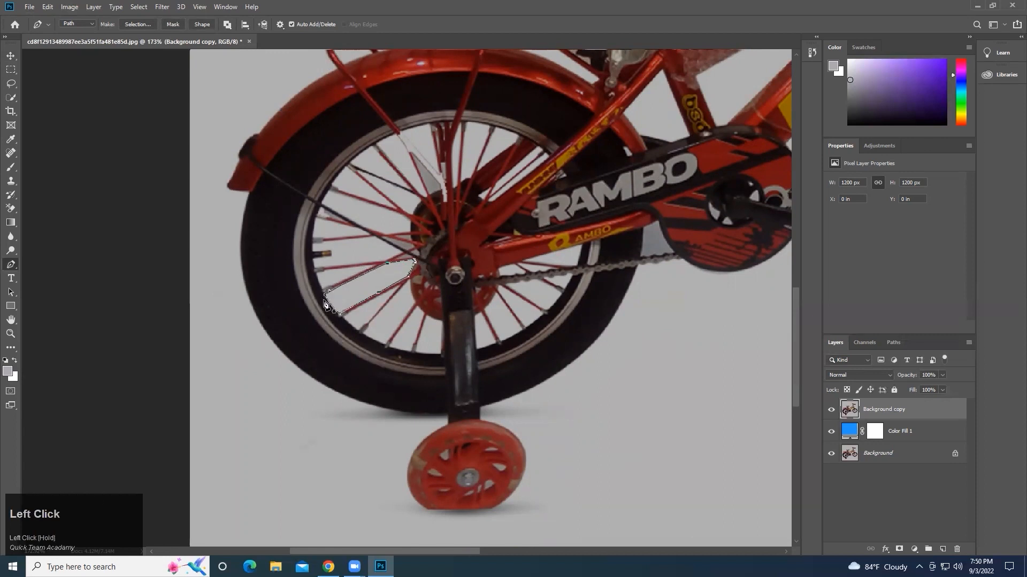
pyautogui.hotkey('ctrl', 'z')
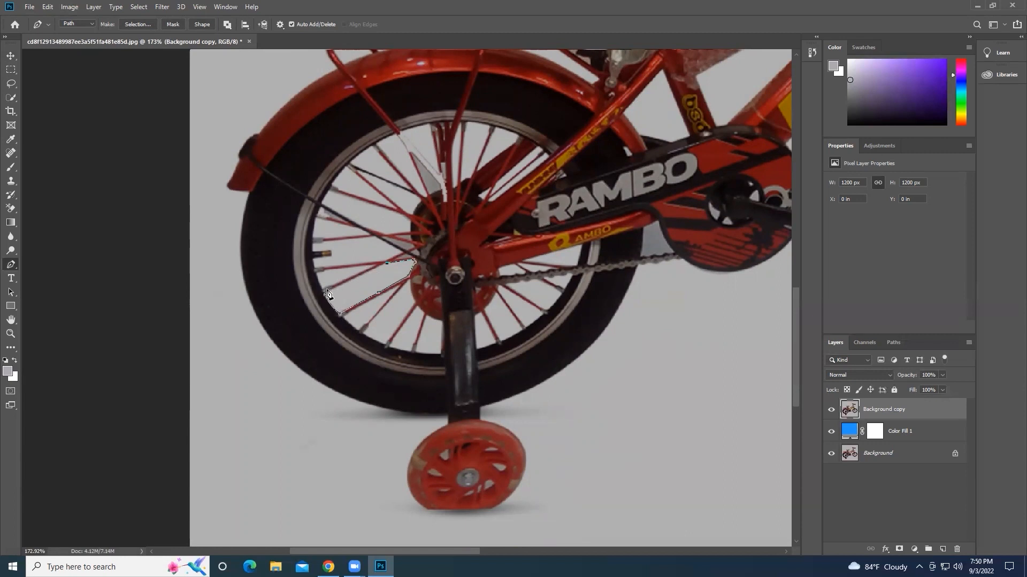
pyautogui.click(326, 299)
pyautogui.hotkey('ctrl', 'z')
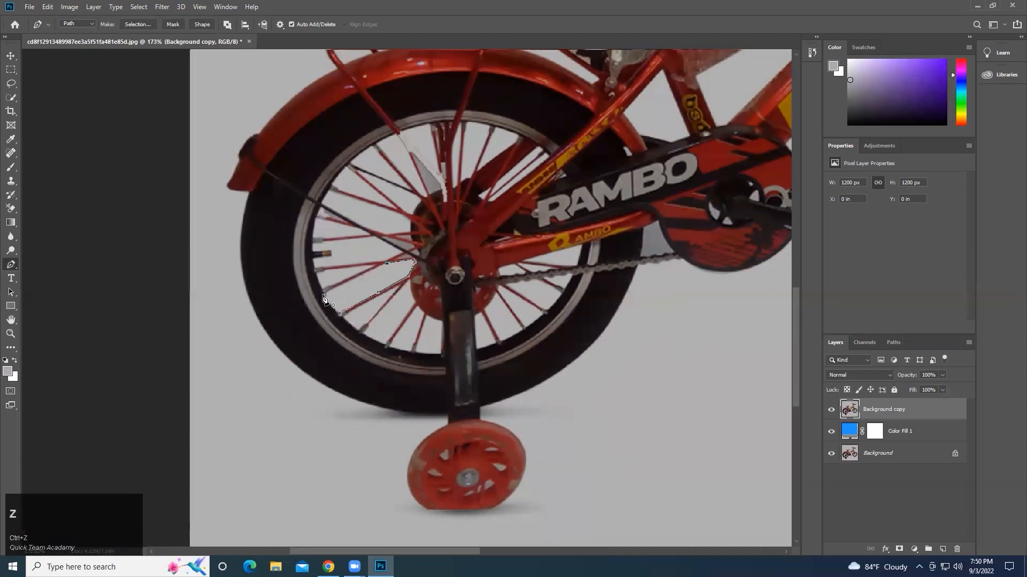
pyautogui.click(325, 299)
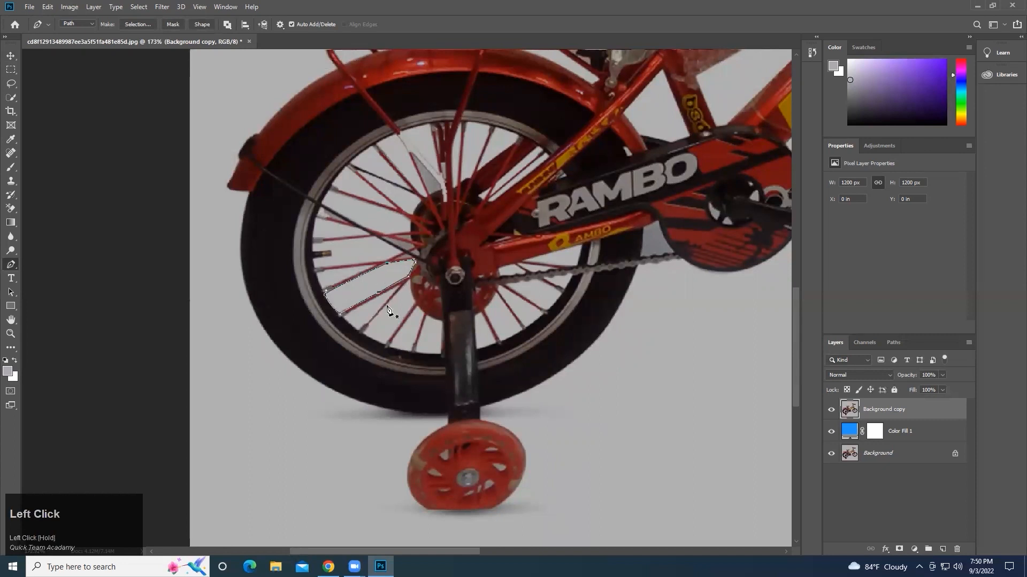
# Step: Adjust the closed path's anchor point at the lower spoke's hub end with the Convert Point tool and return to the Pen tool
pyautogui.scroll(-2, 410, 298)
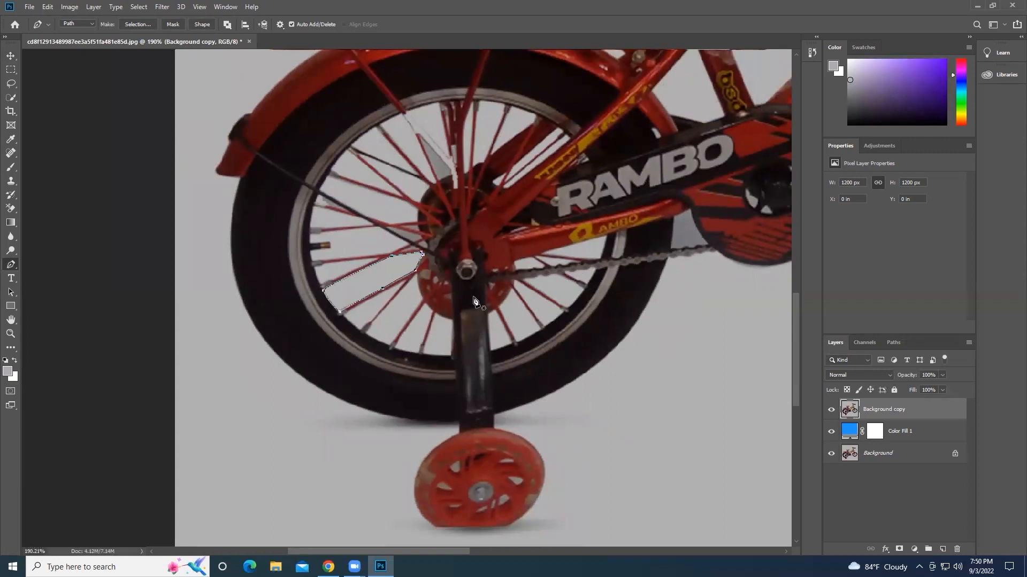
pyautogui.scroll(2, 457, 255)
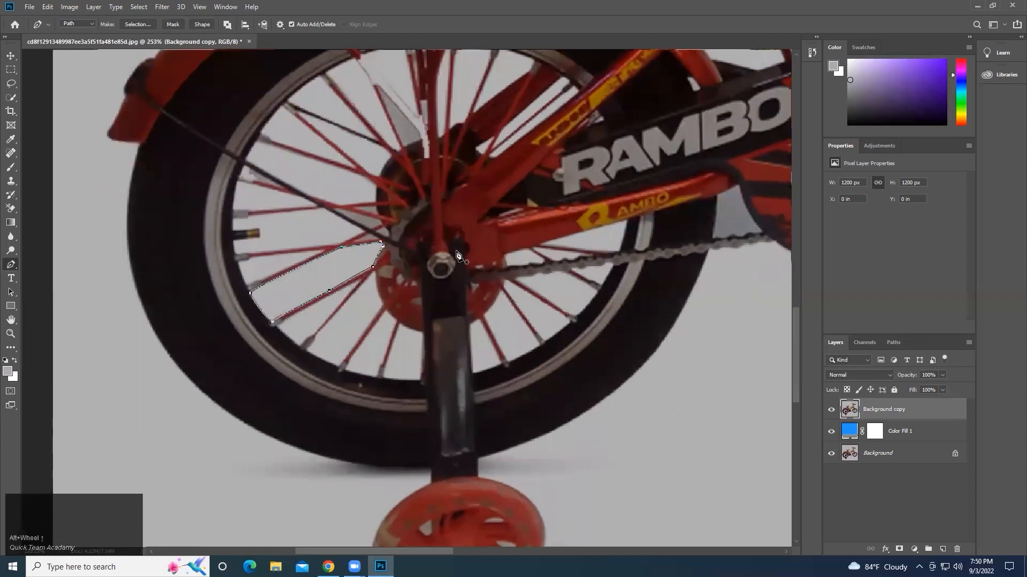
pyautogui.scroll(2, 405, 266)
pyautogui.scroll(1, 405, 266)
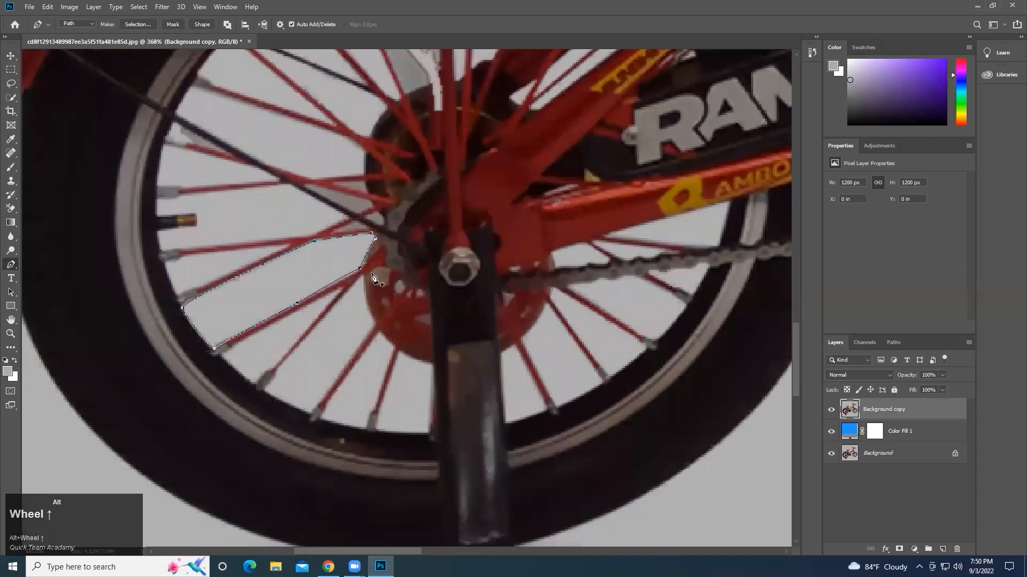
pyautogui.click(333, 283)
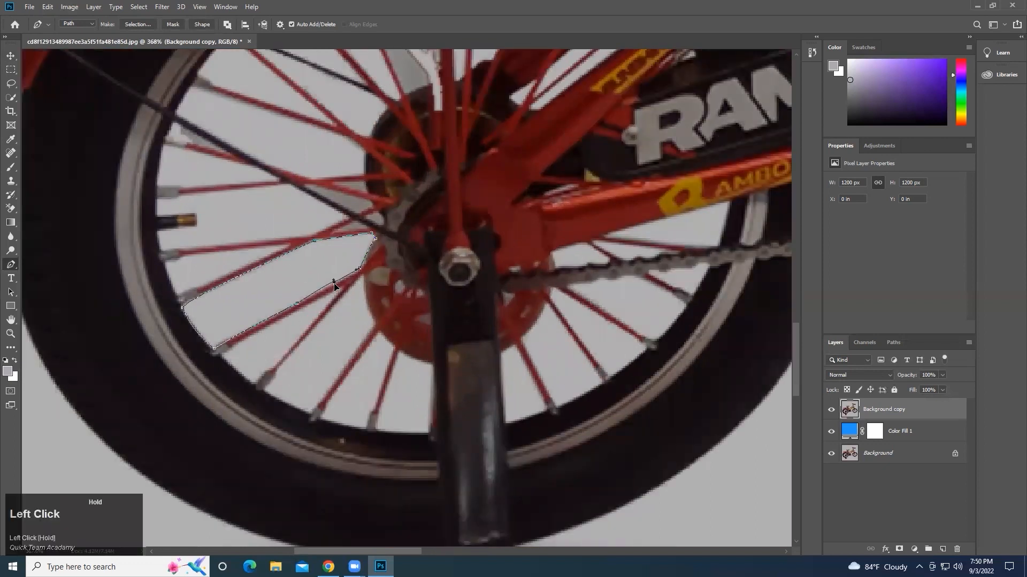
pyautogui.hotkey('ctrl', 'z')
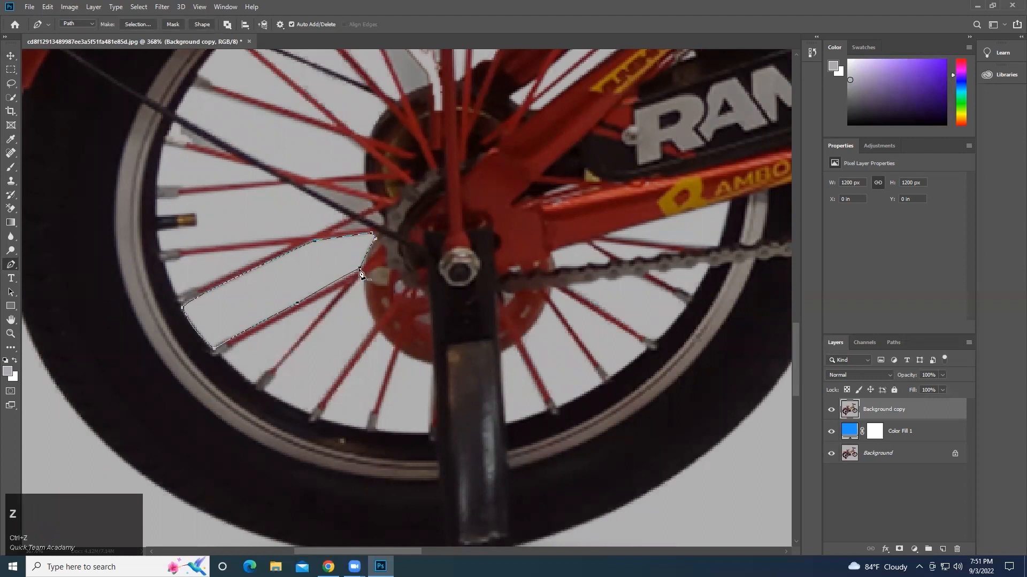
pyautogui.rightClick(11, 264)
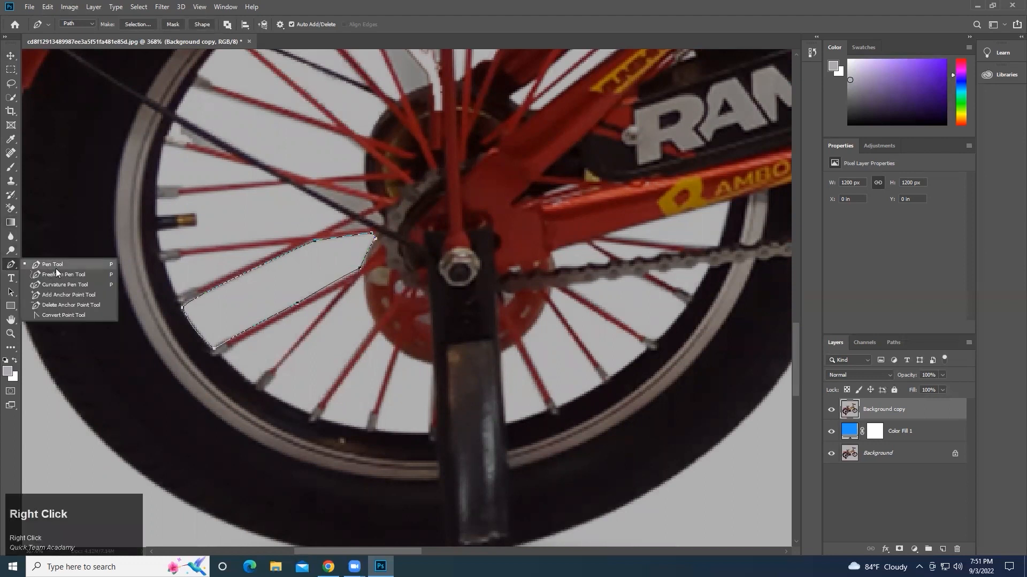
pyautogui.click(49, 315)
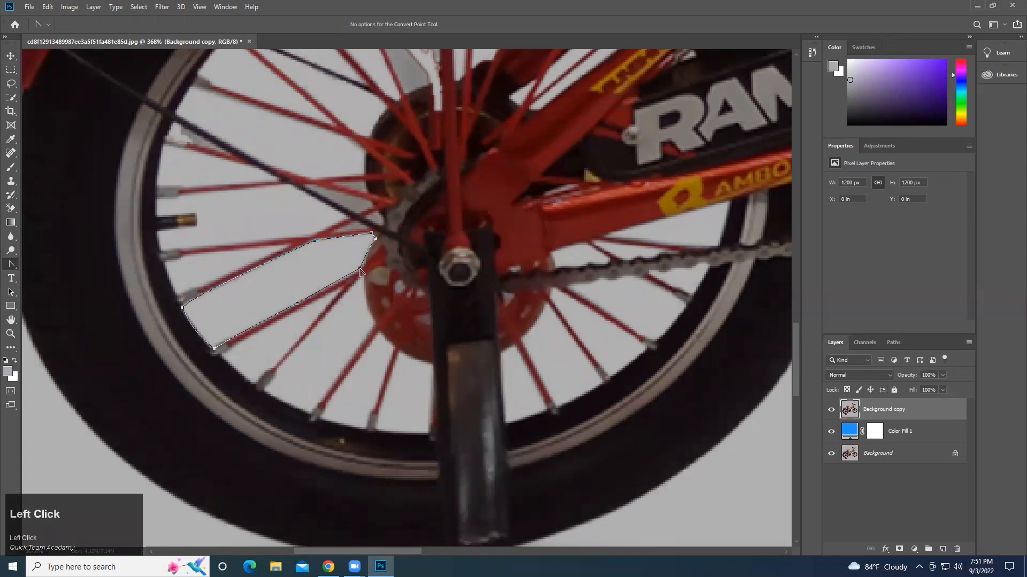
pyautogui.moveTo(360, 271); pyautogui.dragTo(362, 265)
pyautogui.rightClick(10, 264)
pyautogui.click(49, 263)
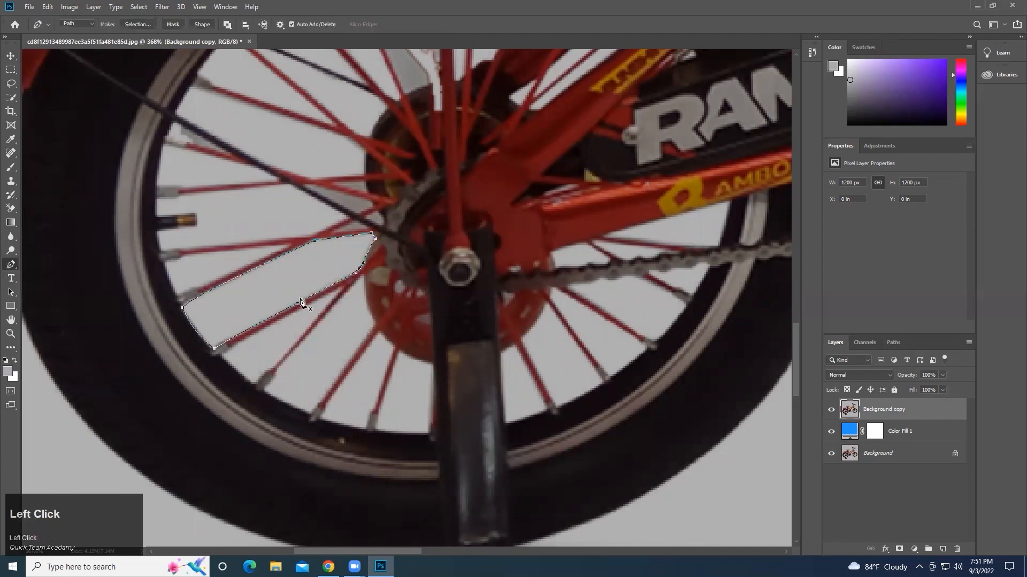
pyautogui.scroll(-5, 300, 302)
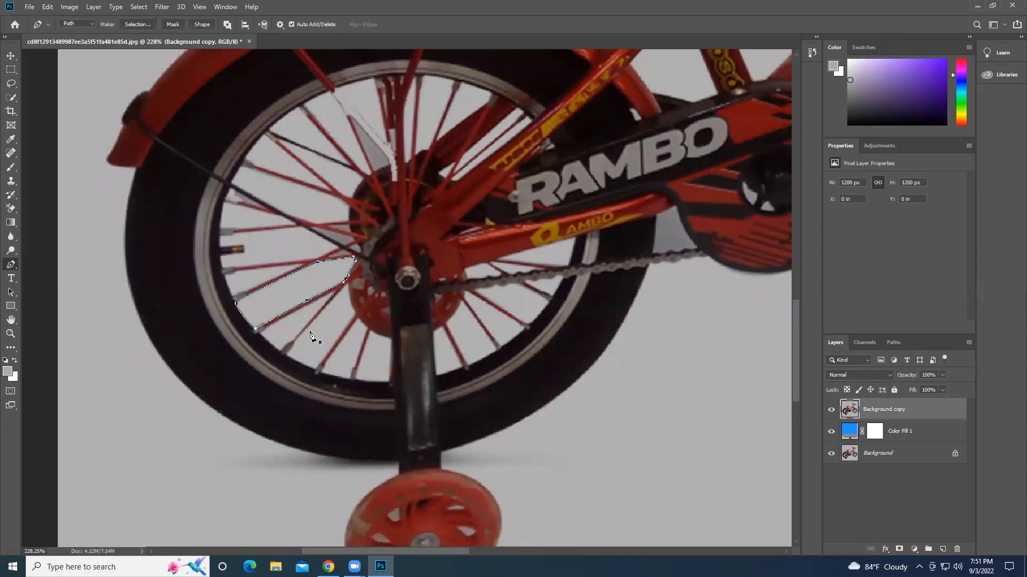
# Step: Start a Pen path at the hub end of the narrow gap below the first traced gap and follow its lower spoke to the rear rim
pyautogui.scroll(1, 307, 321)
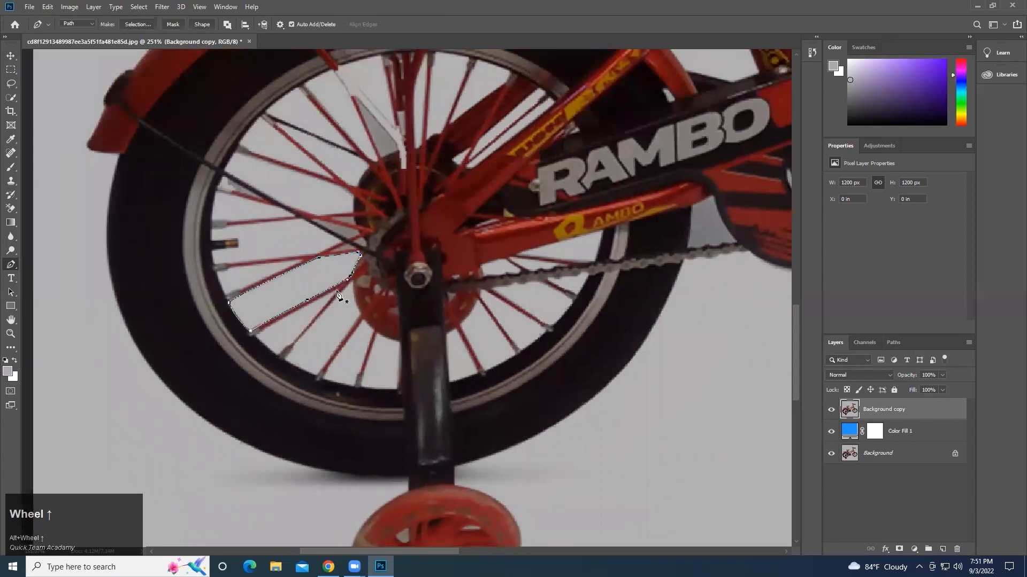
pyautogui.scroll(-1, 338, 295)
pyautogui.click(337, 291)
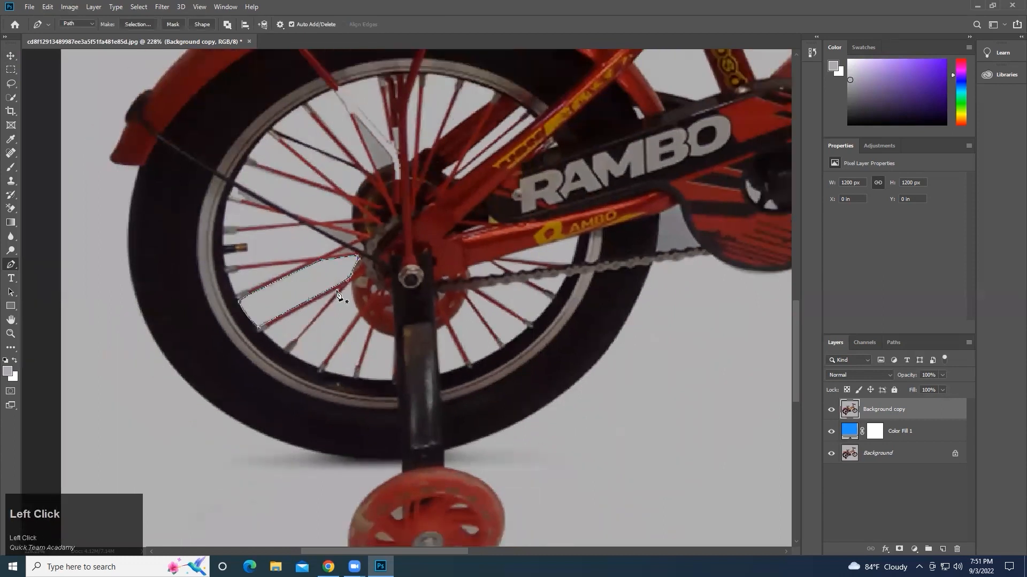
pyautogui.click(296, 341)
pyautogui.click(291, 341)
pyautogui.click(285, 348)
# Step: Continue the narrow gap's path along the rim, redo its corner at the upper spoke, and close it at the hub end
pyautogui.click(260, 327)
pyautogui.keyDown('alt'); pyautogui.click(260, 327); pyautogui.keyUp('alt')
pyautogui.hotkey('ctrl', 'z')
pyautogui.hotkey('ctrl', 'z')
pyautogui.keyDown('alt'); pyautogui.click(263, 331); pyautogui.keyUp('alt')
pyautogui.keyDown('alt'); pyautogui.click(264, 332); pyautogui.keyUp('alt')
pyautogui.moveTo(335, 292); pyautogui.dragTo(358, 287)
# Step: Trace the adjacent wider spoke gap at the rear wheel's lower left, from the hub to the rim and back, closing the path
pyautogui.click(350, 283)
pyautogui.keyDown('alt'); pyautogui.click(361, 316); pyautogui.keyUp('alt')
pyautogui.click(321, 369)
pyautogui.moveTo(350, 288); pyautogui.dragTo(356, 299)
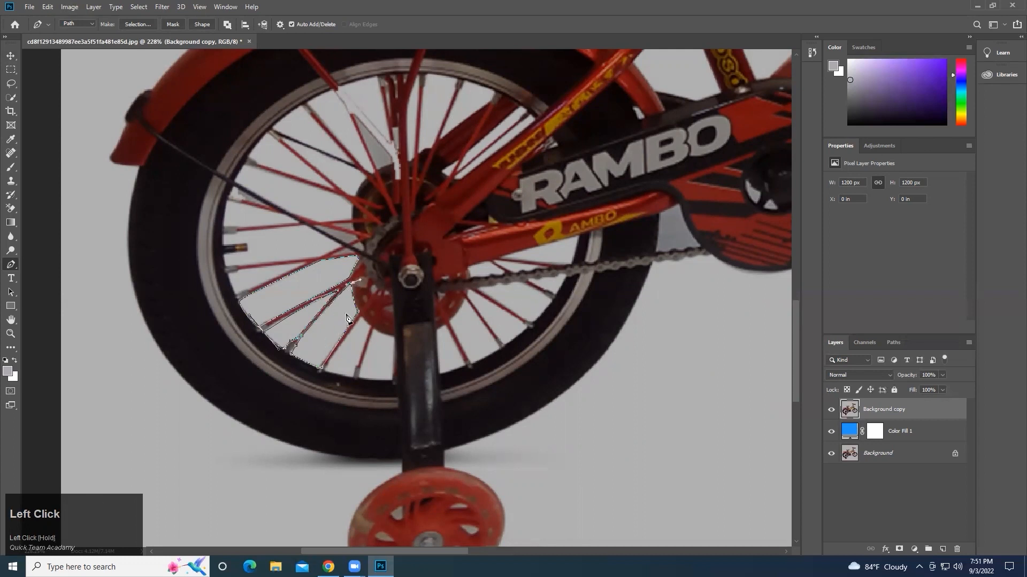
# Step: Undo the stray points and the last closing segment, and close the wider gap's path again at its hub end
pyautogui.click(477, 289)
pyautogui.hotkey('ctrl', 'z')
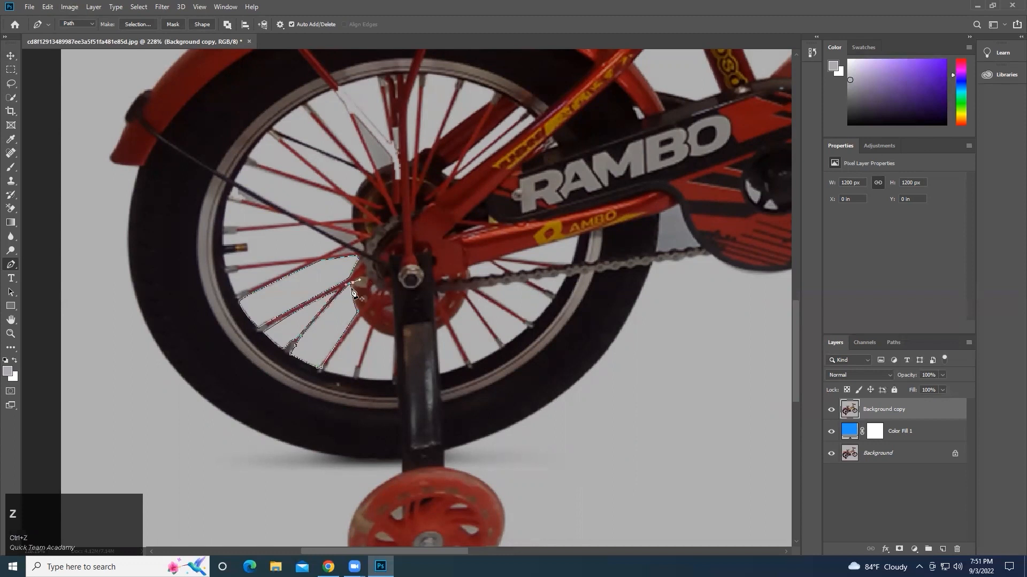
pyautogui.hotkey('ctrl', 'z')
pyautogui.click(528, 263)
pyautogui.hotkey('ctrl', 'z')
pyautogui.hotkey('ctrl', 'z')
pyautogui.moveTo(350, 285); pyautogui.dragTo(360, 283)
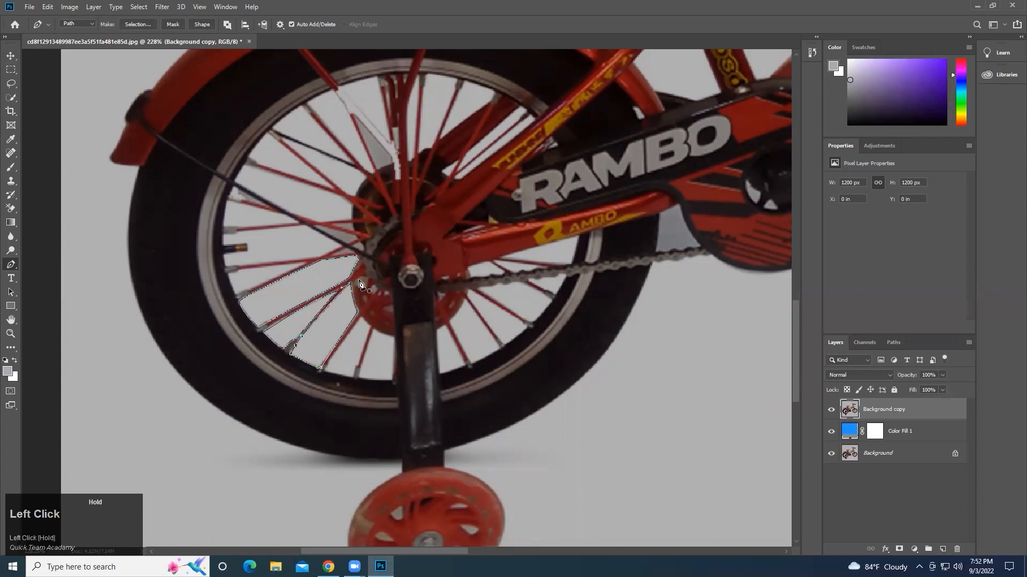
pyautogui.click(602, 328)
# Step: Trace a closed path around the gap between two spokes at the rear wheel's lower right, from the hub disc to the rim
pyautogui.scroll(2, 464, 296)
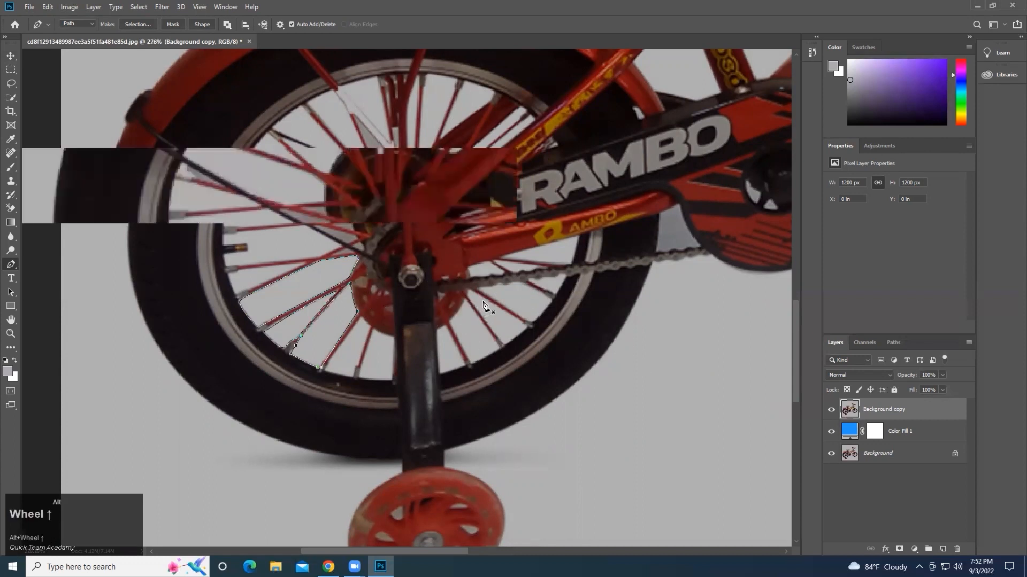
pyautogui.click(464, 294)
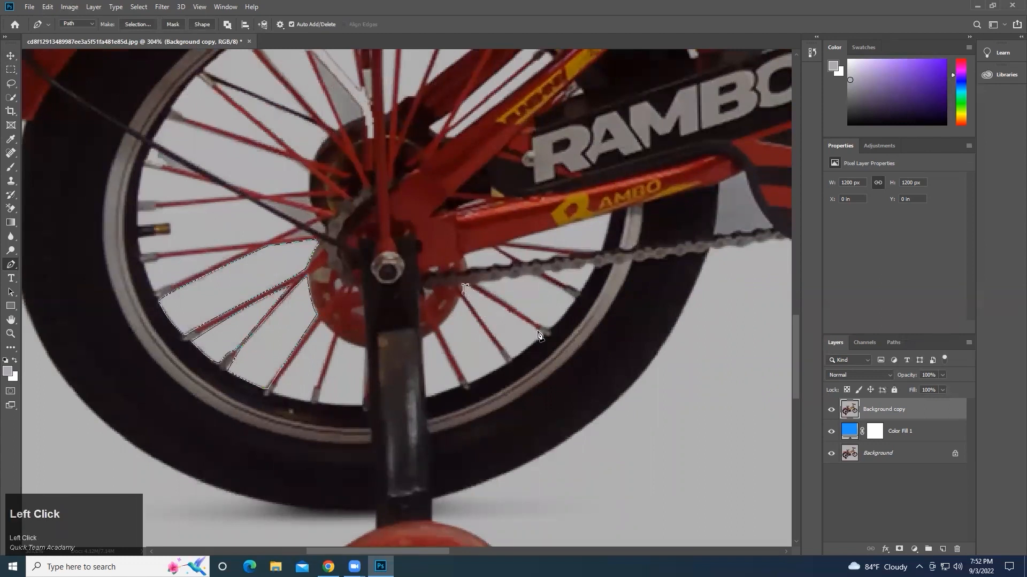
pyautogui.moveTo(539, 335); pyautogui.dragTo(541, 336)
pyautogui.keyDown('alt'); pyautogui.click(541, 334); pyautogui.keyUp('alt')
pyautogui.click(540, 335)
pyautogui.scroll(-2, 514, 362)
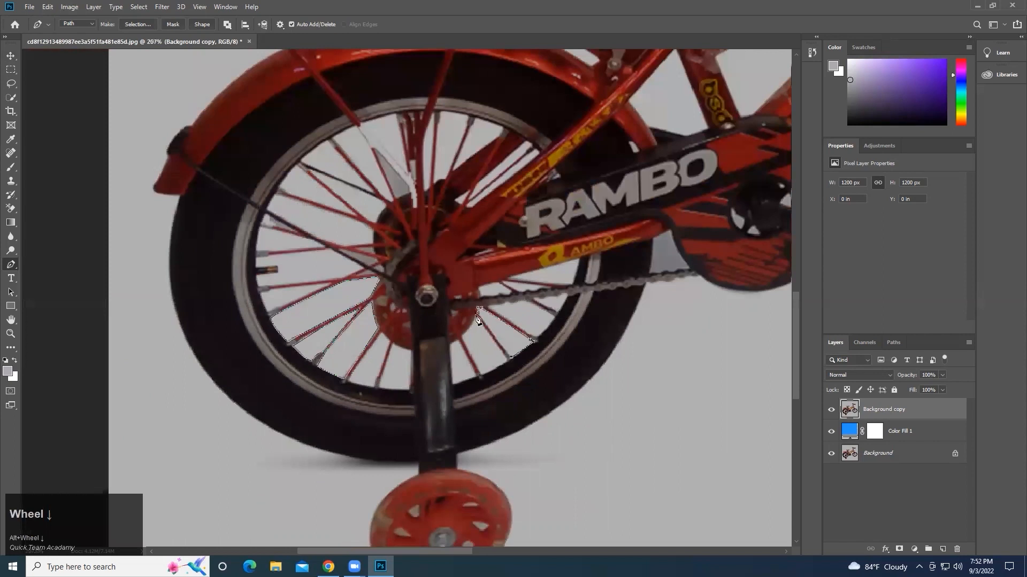
pyautogui.click(479, 319)
# Step: Trace a closed straight-sided path around the triangular frame opening between the top tube, the seat tube and the down tube
pyautogui.scroll(-5, 596, 196)
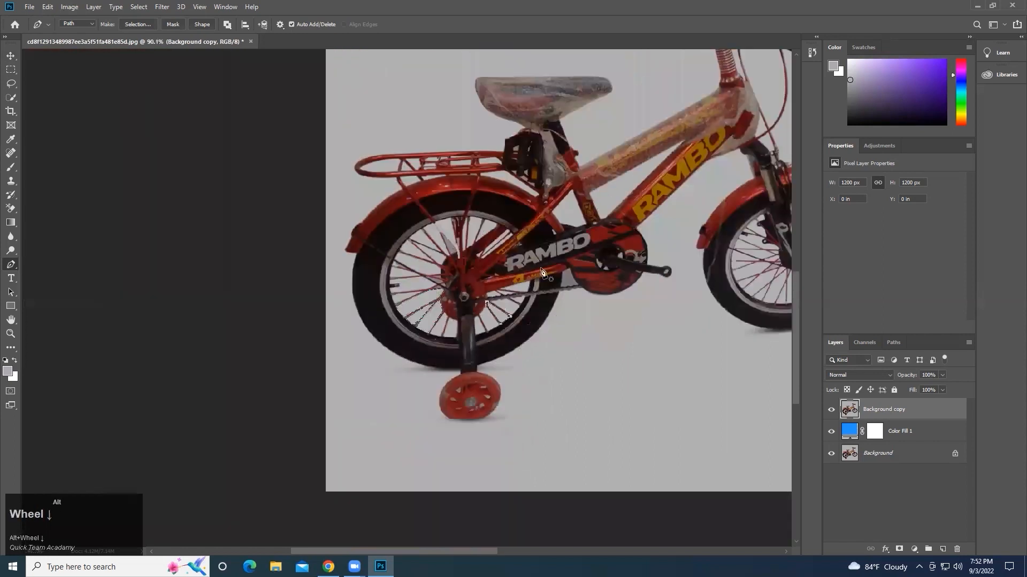
pyautogui.click(591, 194)
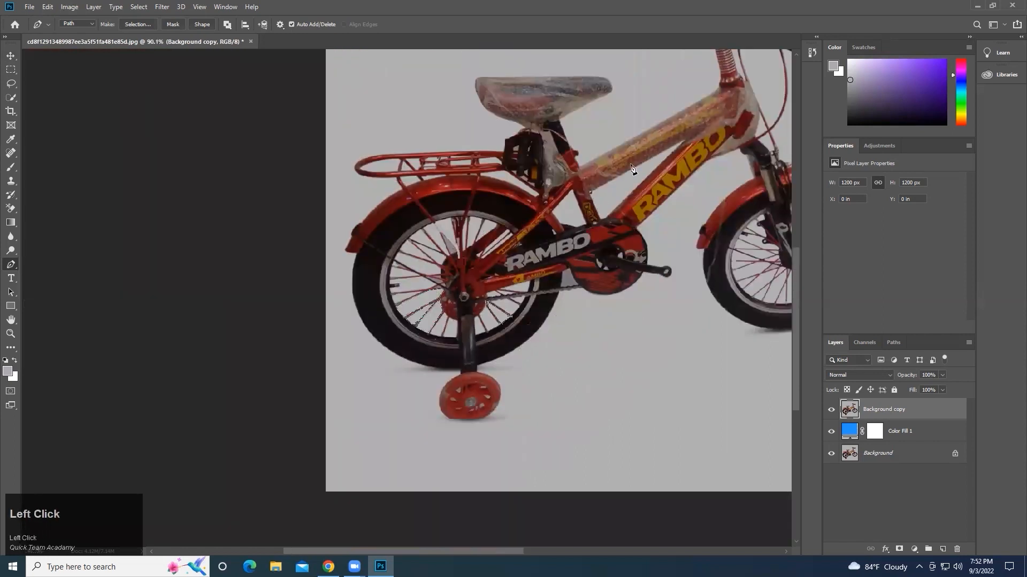
pyautogui.click(685, 142)
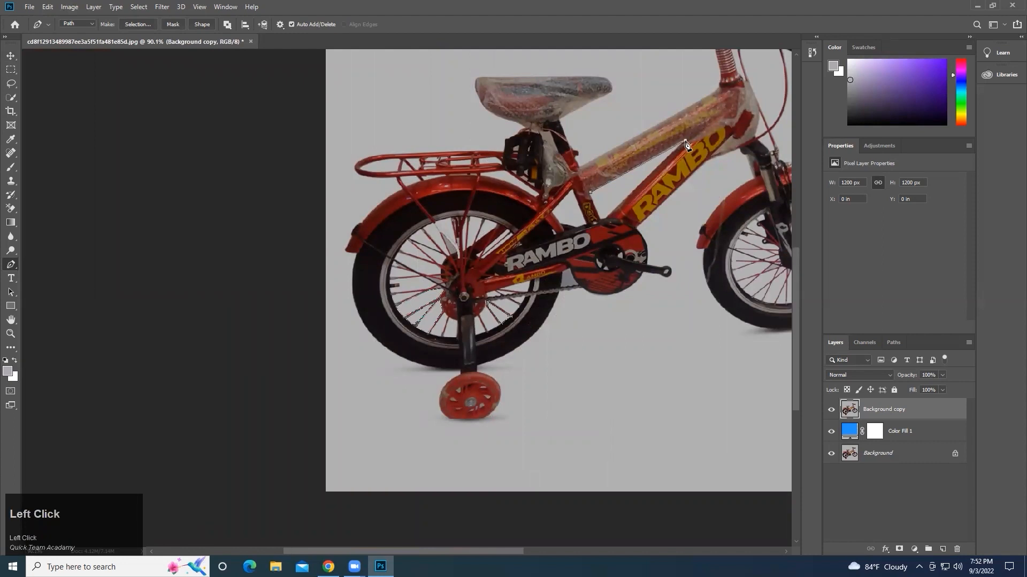
pyautogui.click(606, 219)
pyautogui.click(590, 193)
# Step: Trace a path around one spoke gap on the front wheel's right side, curving it along the inner rim
pyautogui.press('space')
pyautogui.moveTo(711, 261); pyautogui.dragTo(552, 285)
pyautogui.keyDown('alt'); pyautogui.scroll(2, 666, 282); pyautogui.keyUp('alt')
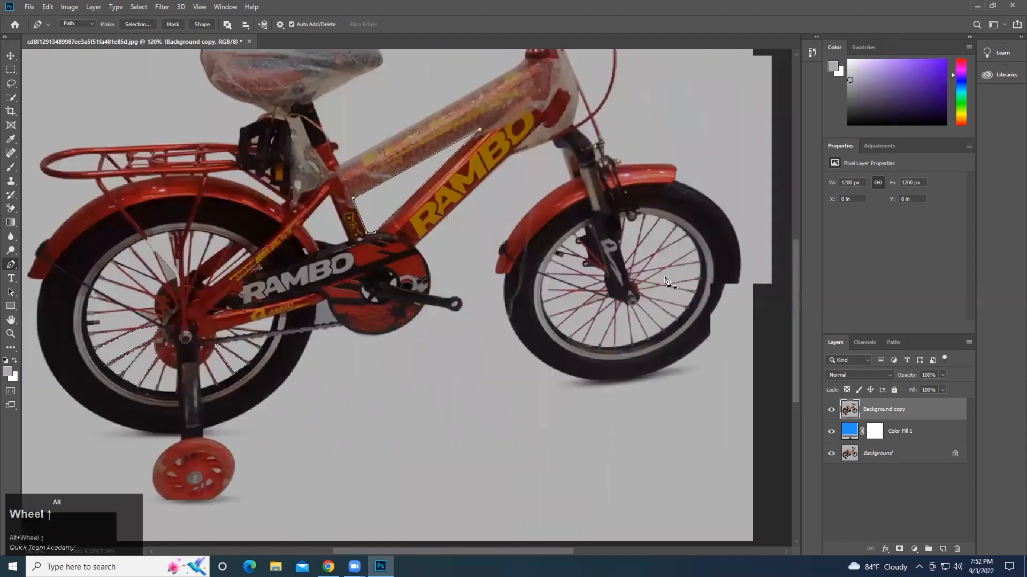
pyautogui.keyDown('alt'); pyautogui.scroll(2, 658, 284); pyautogui.keyUp('alt')
pyautogui.click(642, 282)
pyautogui.click(672, 265)
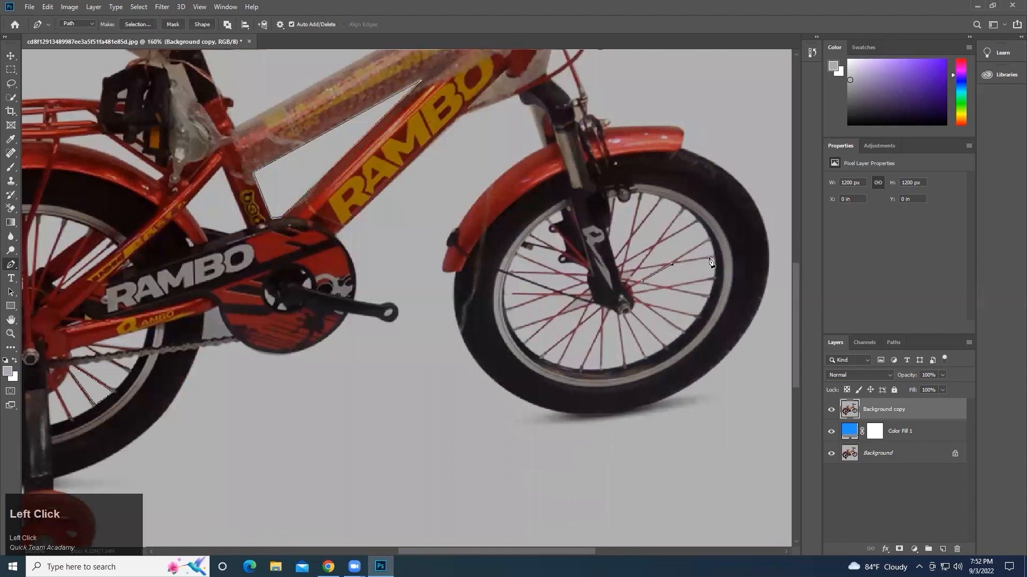
pyautogui.click(712, 259)
pyautogui.moveTo(713, 277); pyautogui.dragTo(712, 290)
pyautogui.keyDown('alt'); pyautogui.click(714, 278); pyautogui.keyUp('alt')
pyautogui.click(667, 287)
pyautogui.scroll(-5, 646, 283)
# Step: Check the Work Path in the list of paths and convert its outlines into a selection on the Background copy layer
pyautogui.click(894, 342)
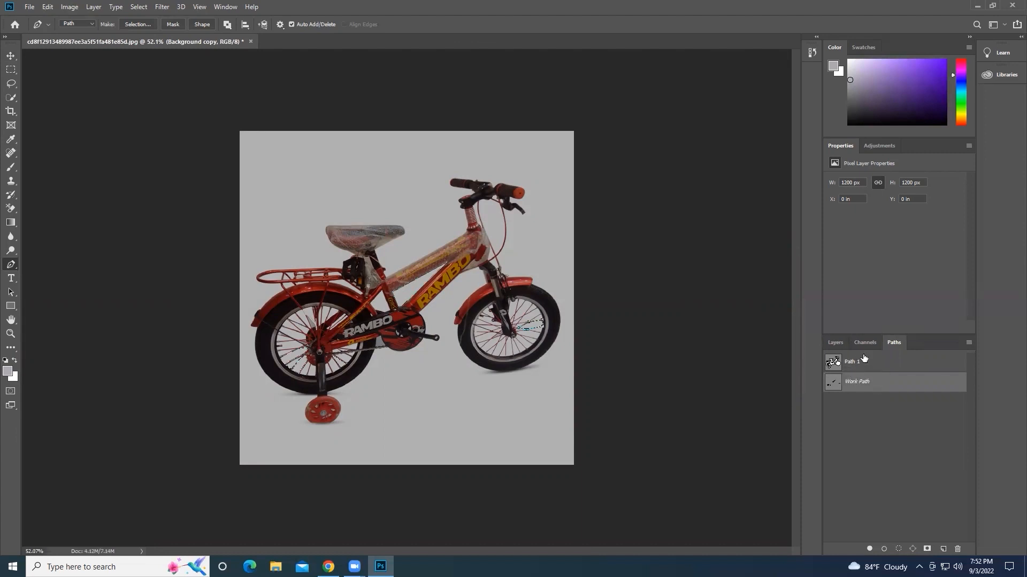
pyautogui.click(836, 345)
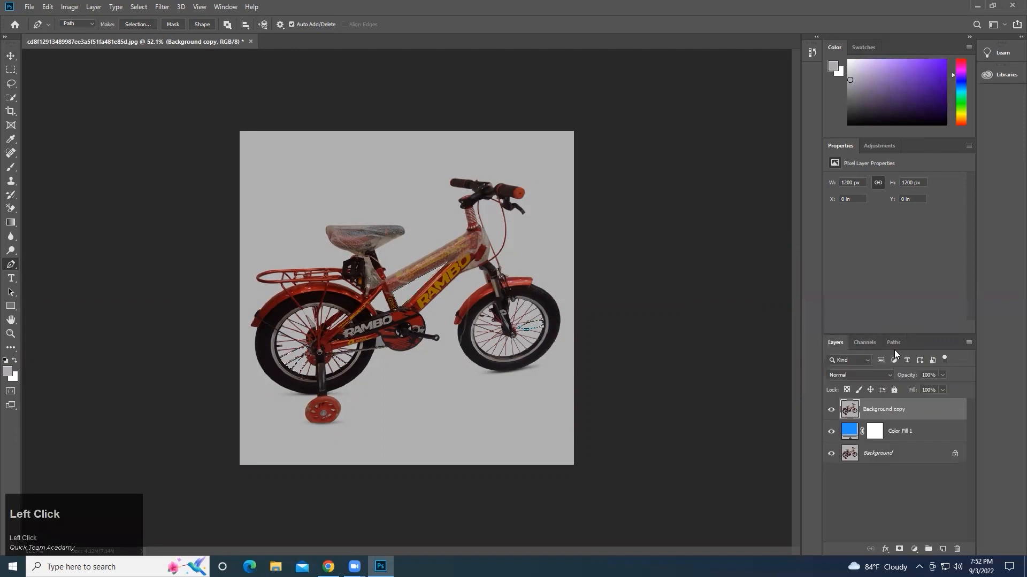
pyautogui.click(893, 346)
pyautogui.click(836, 343)
pyautogui.click(10, 55)
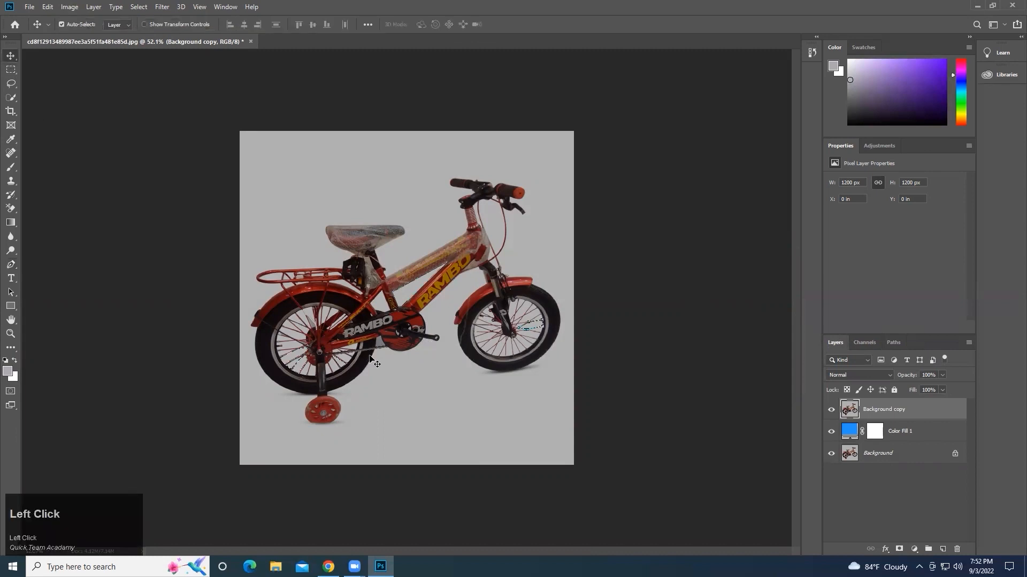
pyautogui.hotkey('ctrl', 'Return')
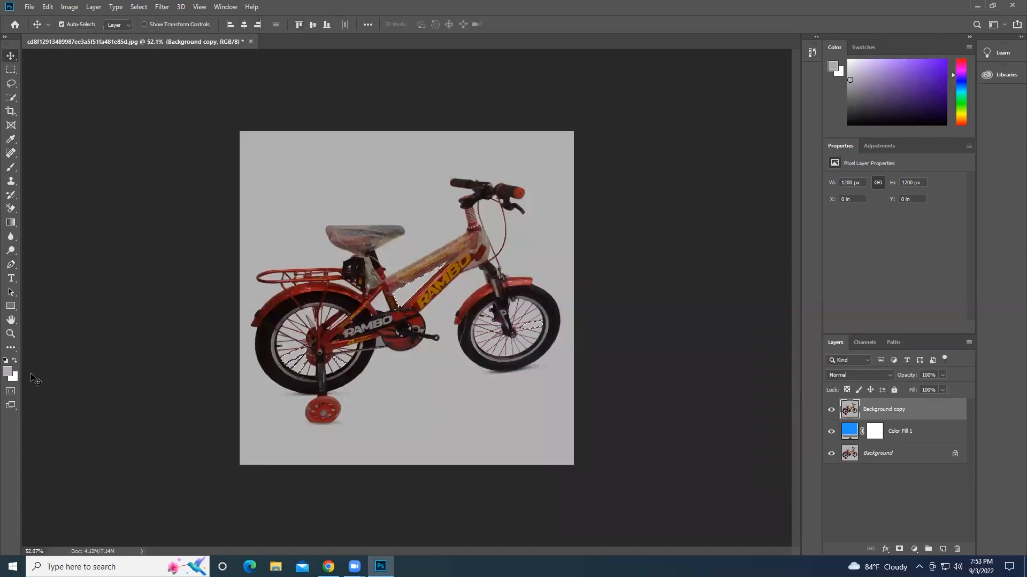
# Step: Try a layer mask from the selected gaps on the Background copy layer, and undo it
pyautogui.rightClick(12, 292)
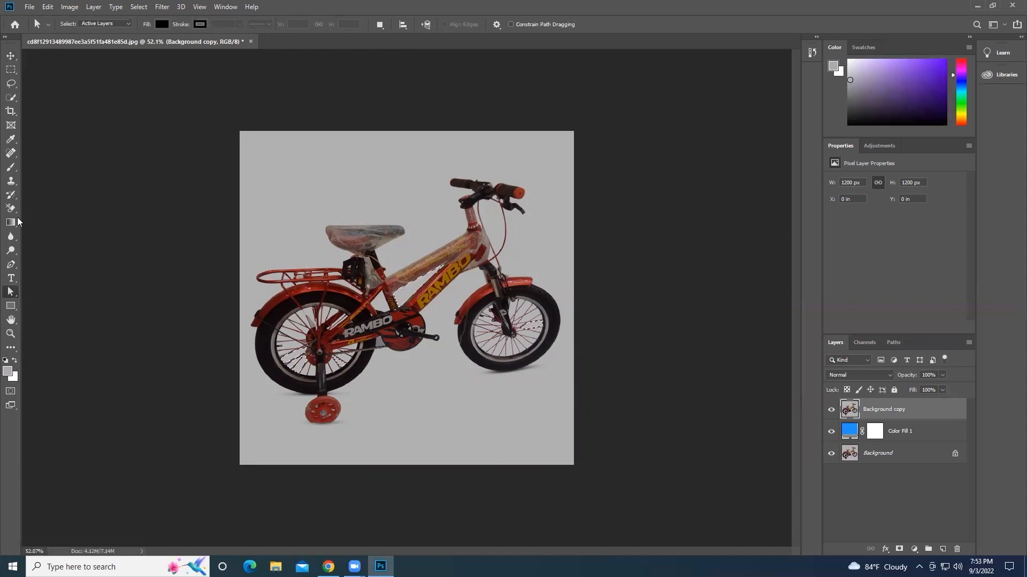
pyautogui.click(11, 264)
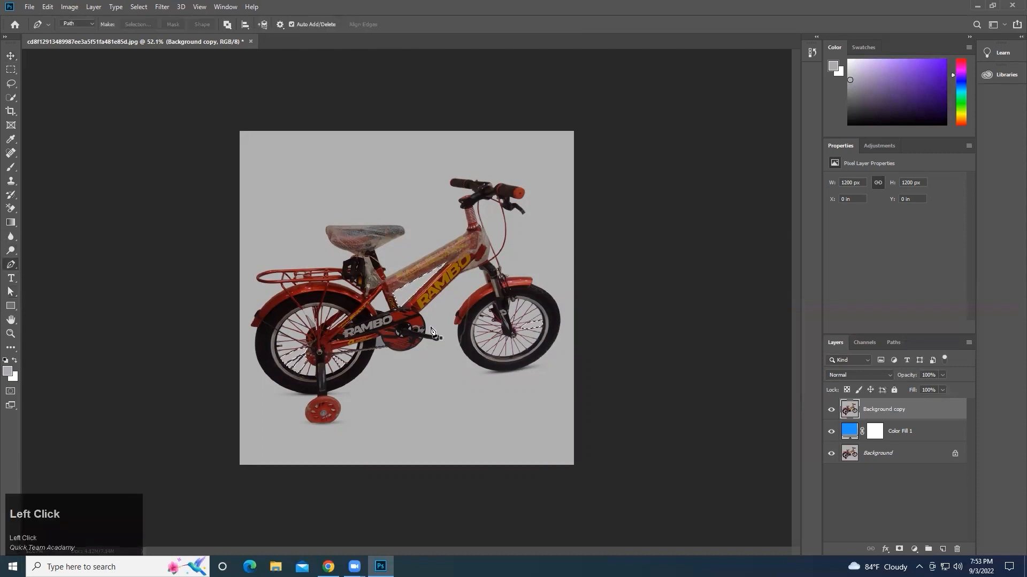
pyautogui.click(900, 551)
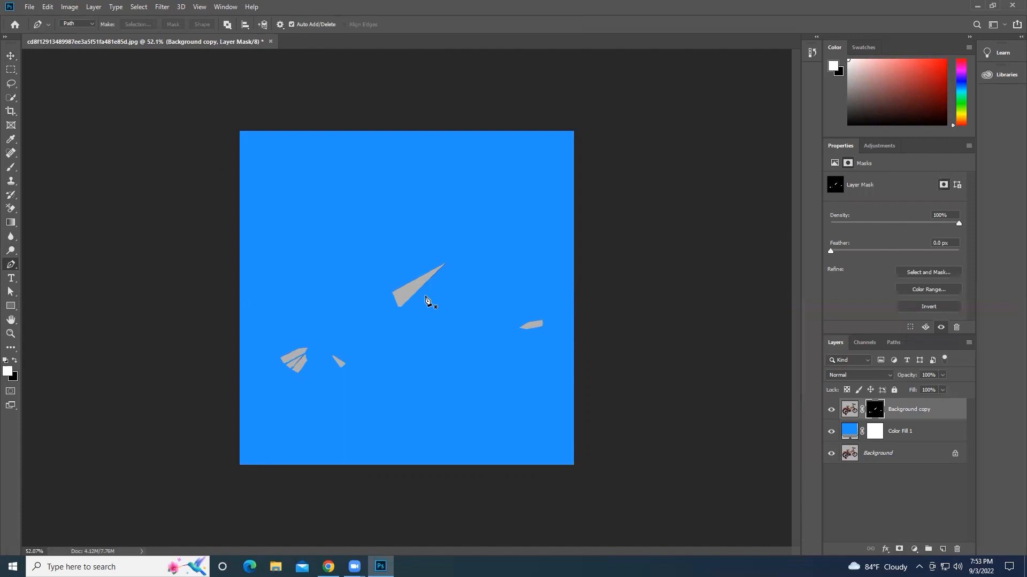
pyautogui.hotkey('ctrl', 'z')
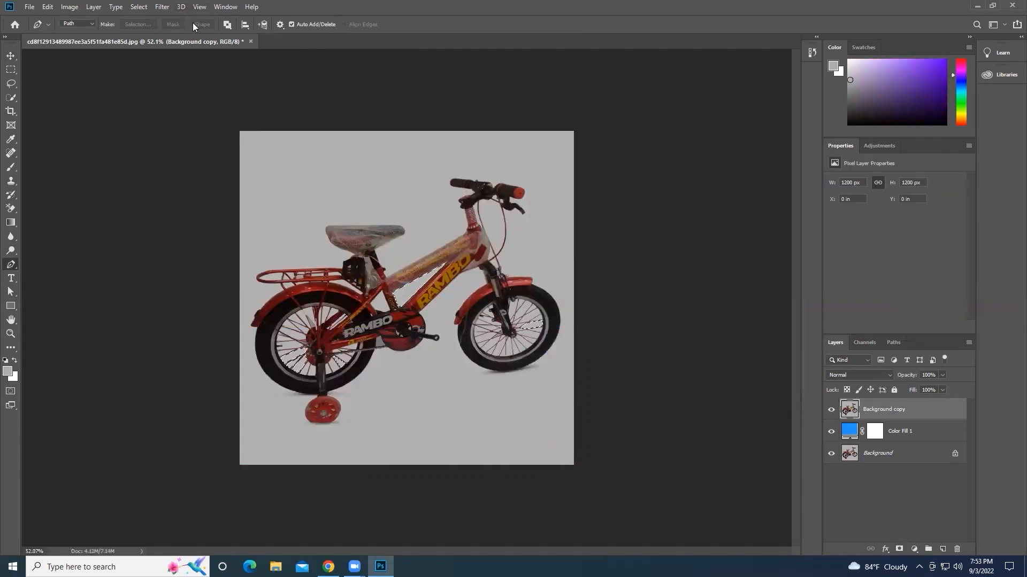
# Step: Try inverting the selection and masking the Background copy layer with it, and undo both the mask and the inversion
pyautogui.click(144, 8)
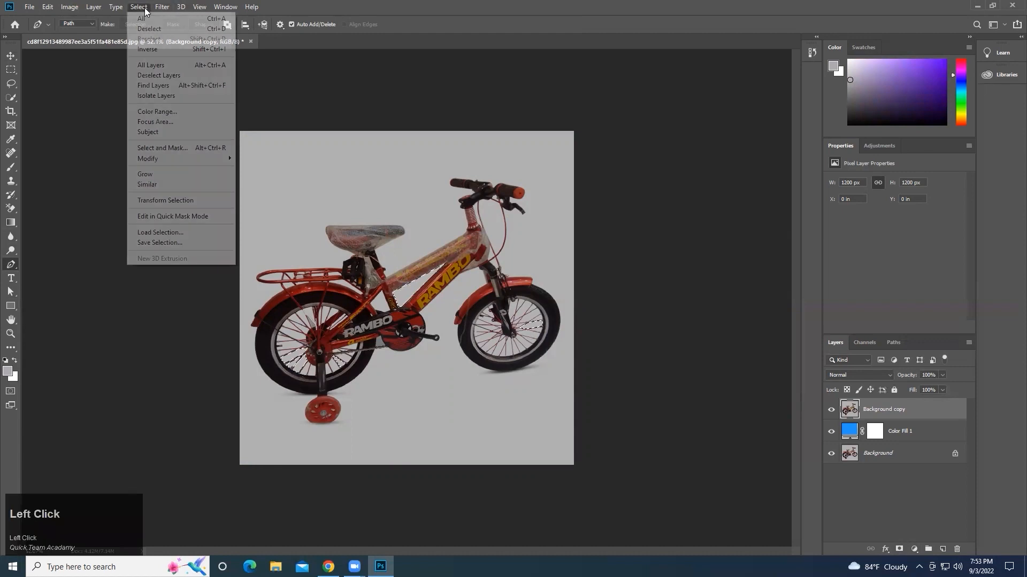
pyautogui.click(148, 50)
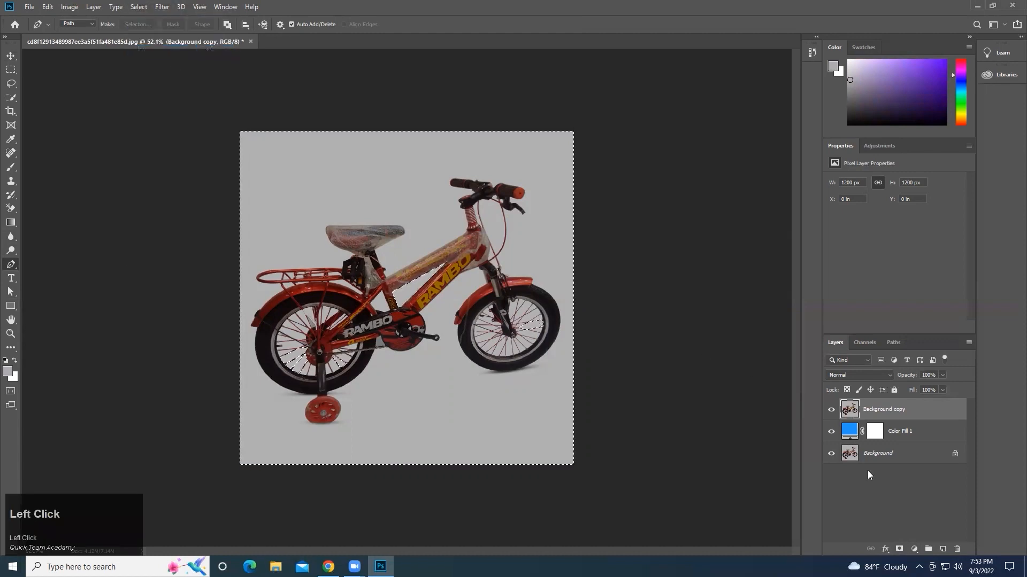
pyautogui.click(899, 548)
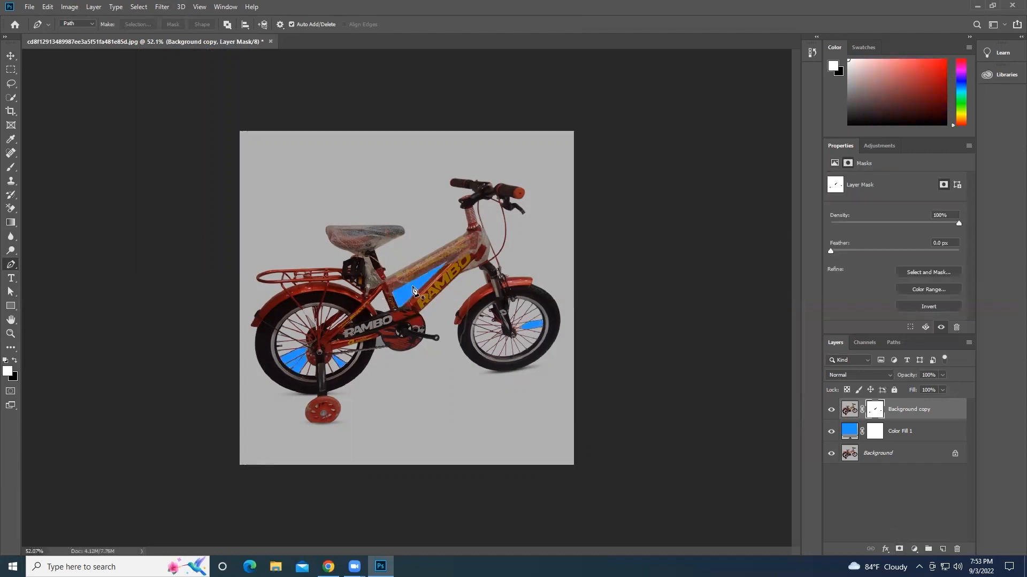
pyautogui.hotkey('ctrl', 'z')
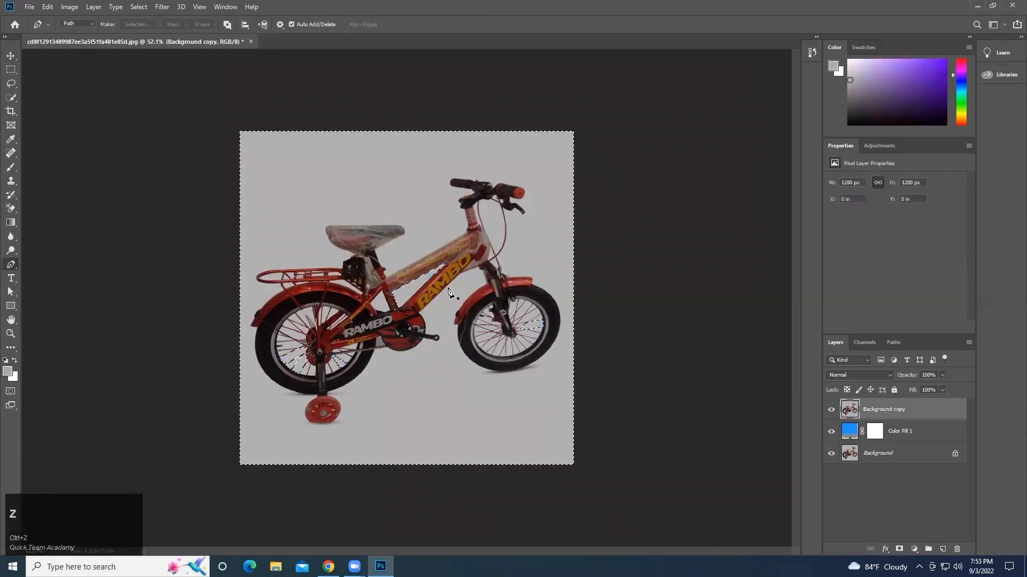
pyautogui.hotkey('ctrl', 'z')
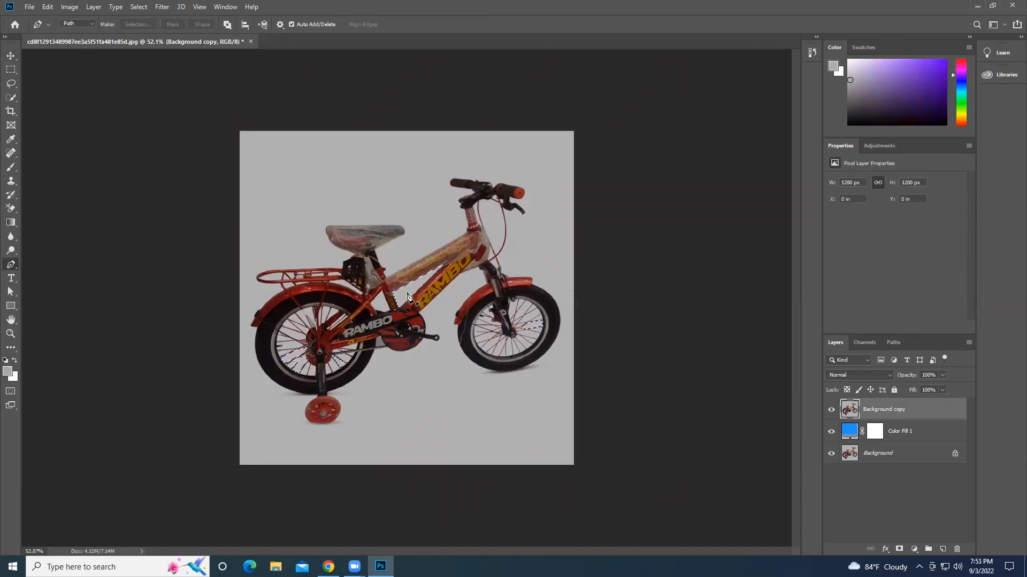
# Step: Try deleting the selected gap areas from the Background copy layer and deselecting, and undo the deletion
pyautogui.press('Delete')
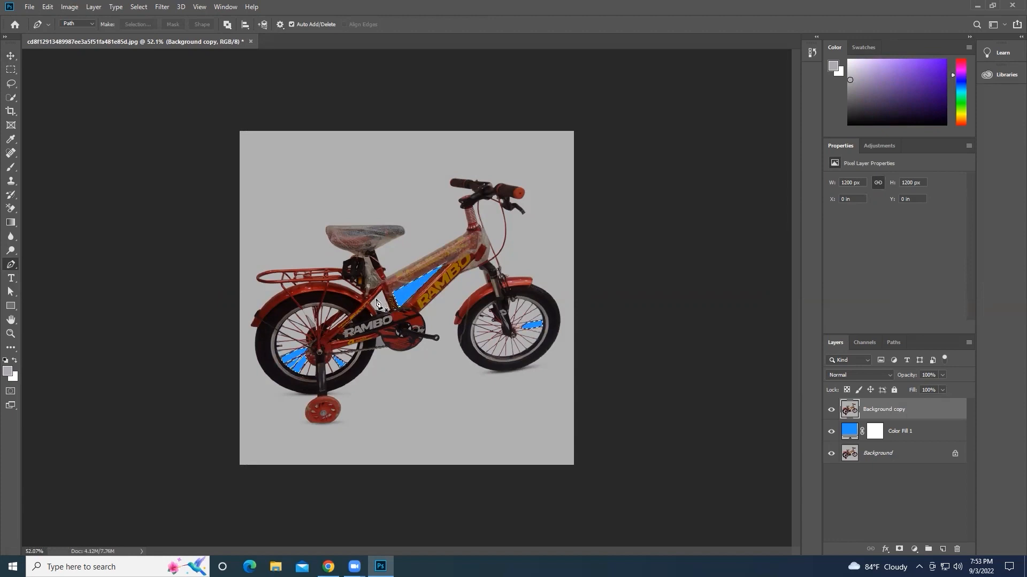
pyautogui.hotkey('ctrl', 'd')
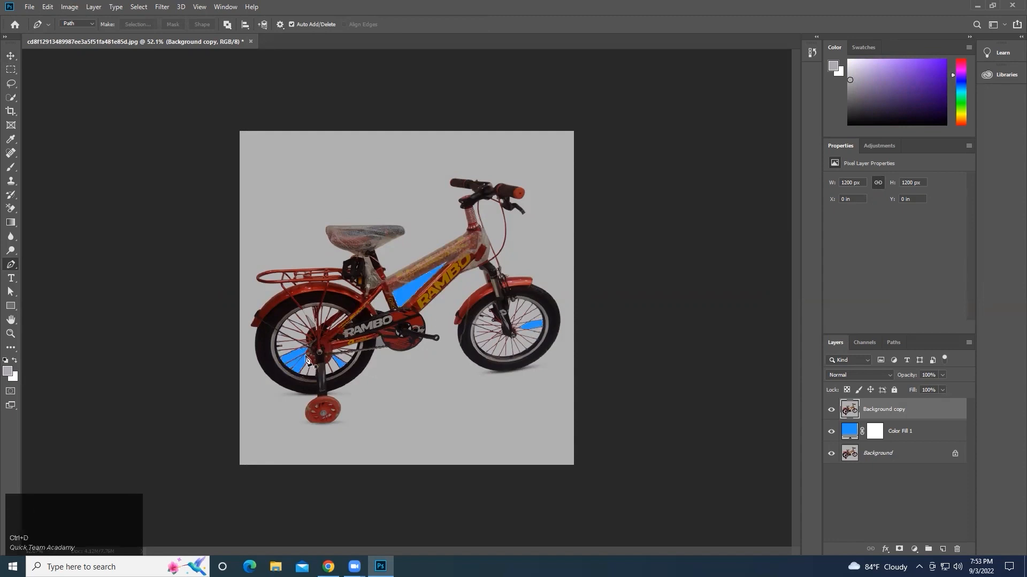
pyautogui.scroll(4, 249, 432)
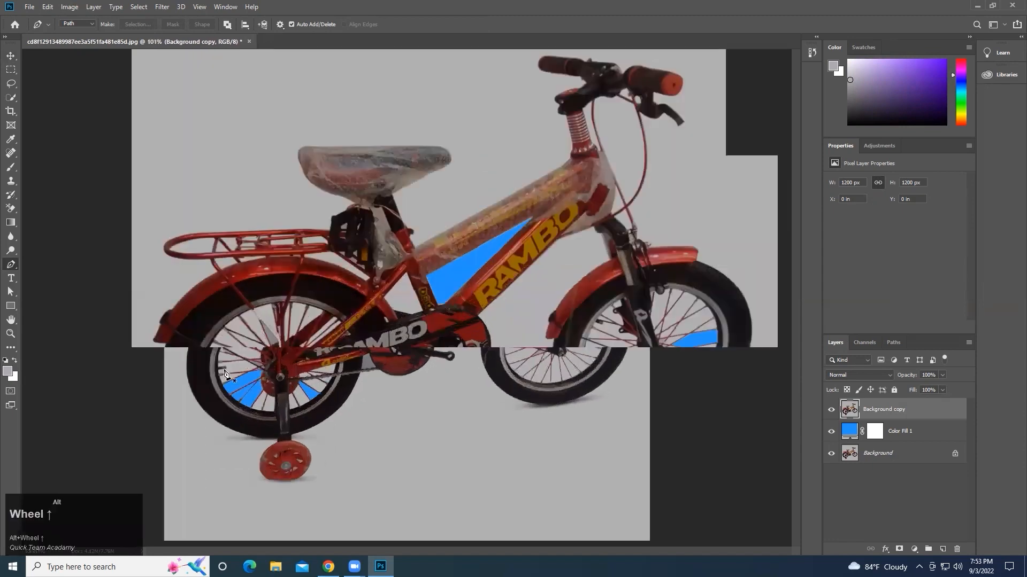
pyautogui.scroll(-4, 483, 286)
pyautogui.hotkey('ctrl', 'z')
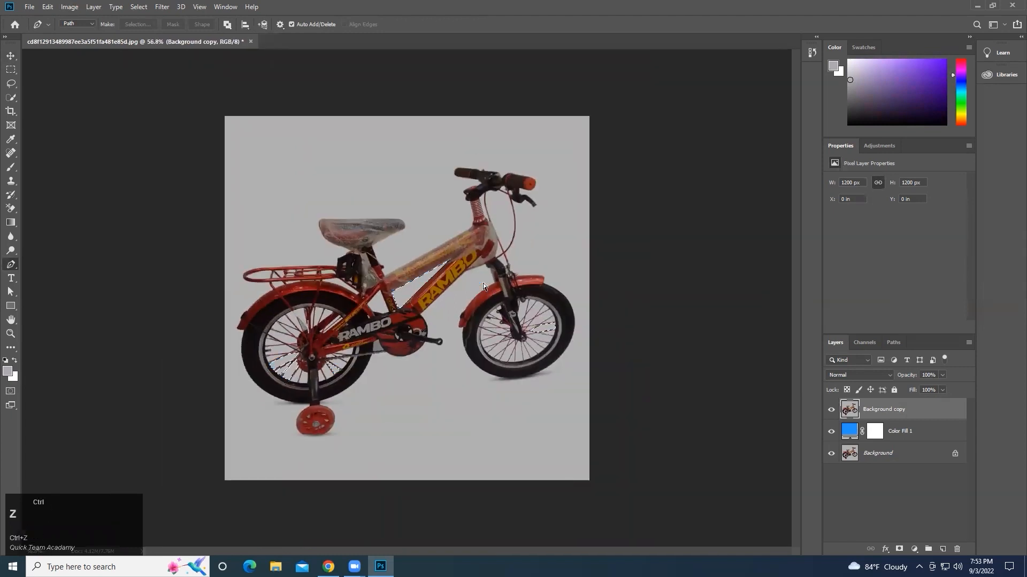
# Step: Clear the selection and delete the Work Path, keeping the saved Path 1
pyautogui.hotkey('ctrl', 'd')
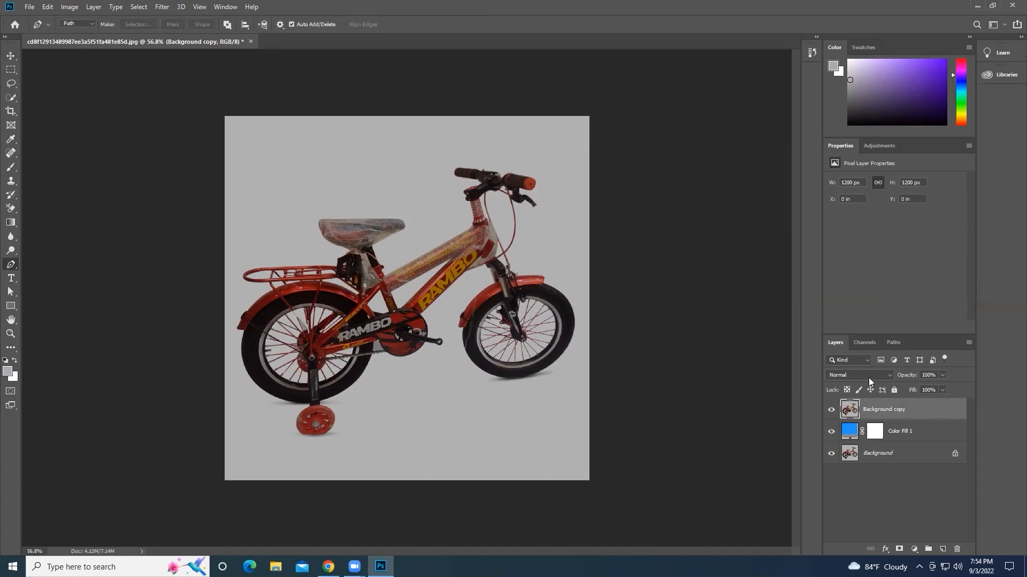
pyautogui.click(890, 345)
pyautogui.click(851, 382)
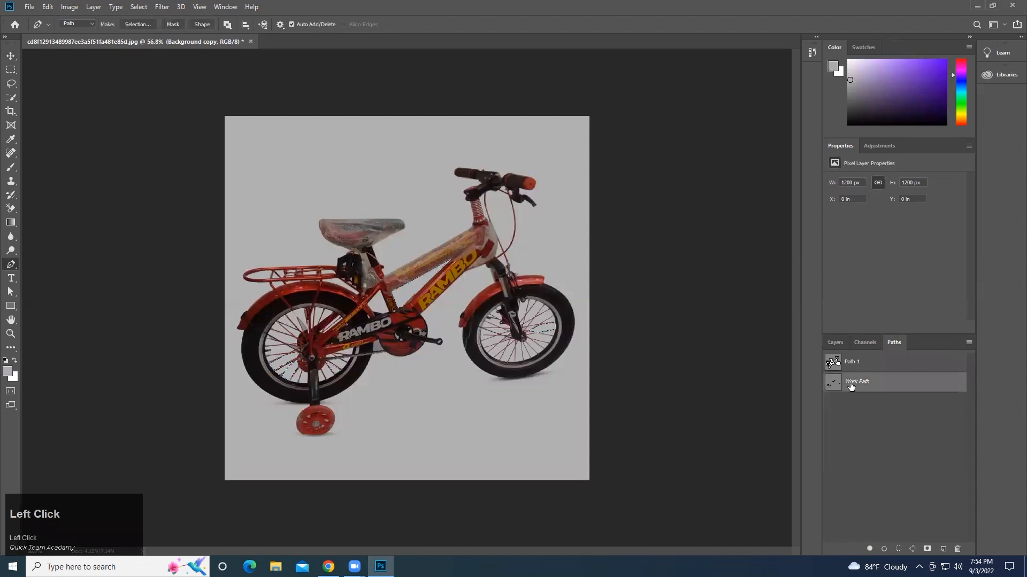
pyautogui.press('Delete')
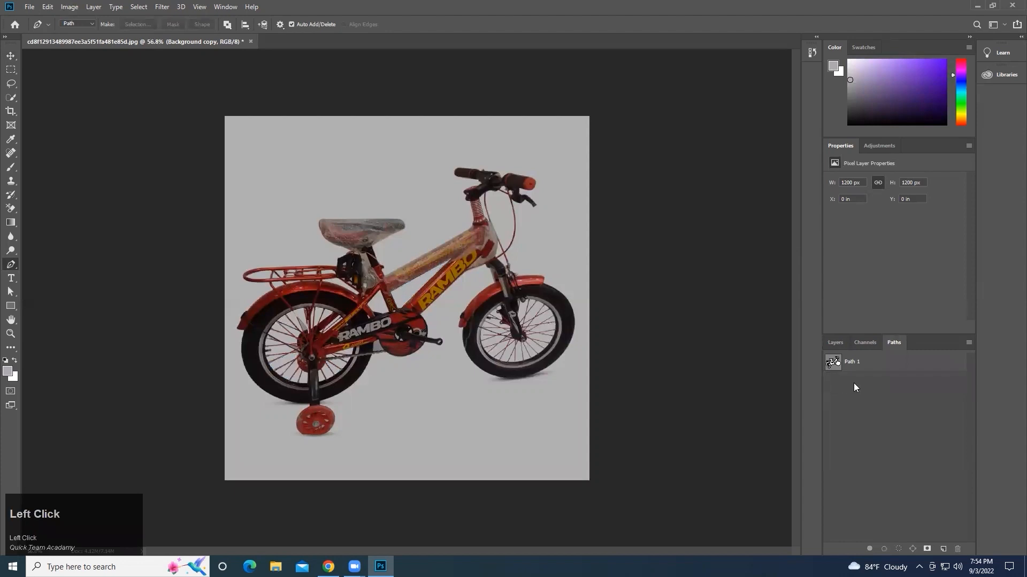
# Step: Load the saved Path 1 as a selection of the bicycle, and undo the selection
pyautogui.keyDown('ctrl'); pyautogui.click(832, 363); pyautogui.keyUp('ctrl')
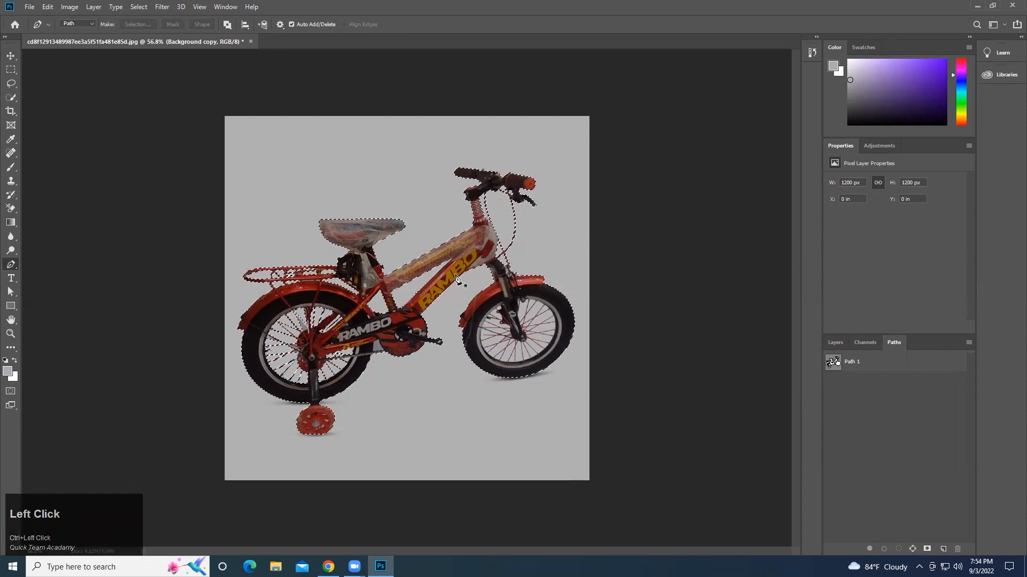
pyautogui.hotkey('ctrl', 'z')
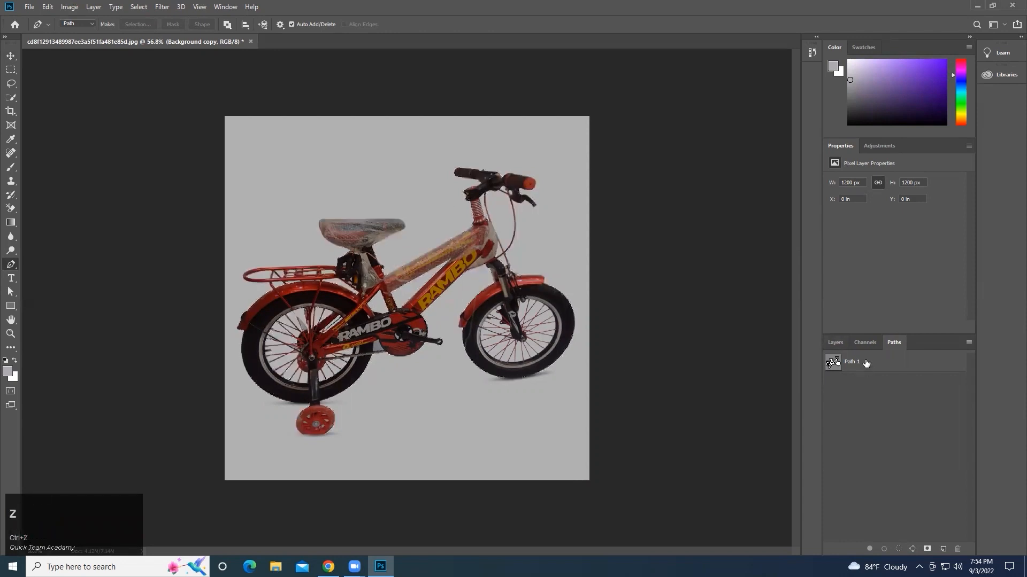
# Step: Load the saved Path 1 as a selection and mask the Background copy layer with it
pyautogui.click(868, 367)
pyautogui.click(830, 342)
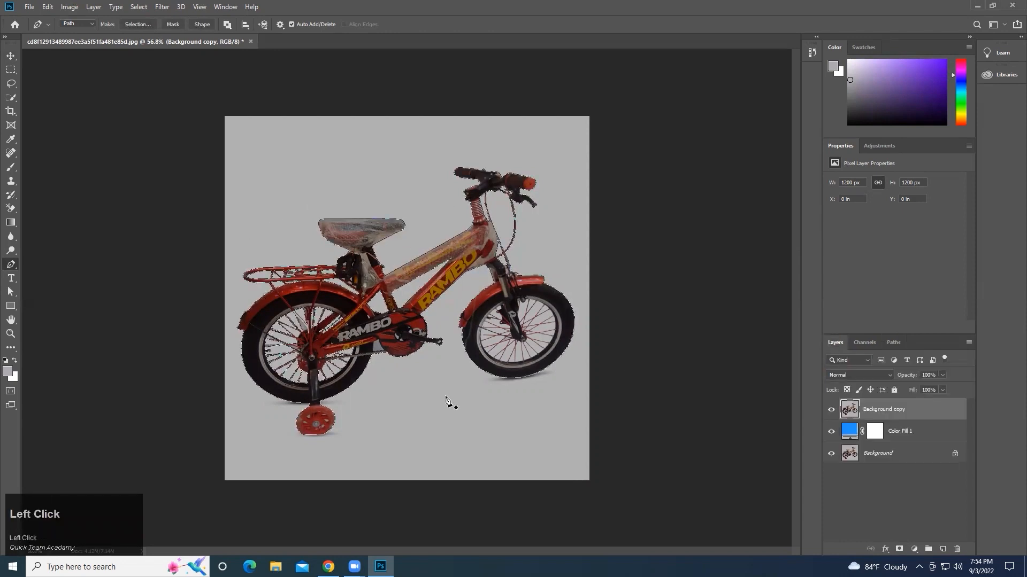
pyautogui.scroll(-1, 408, 282)
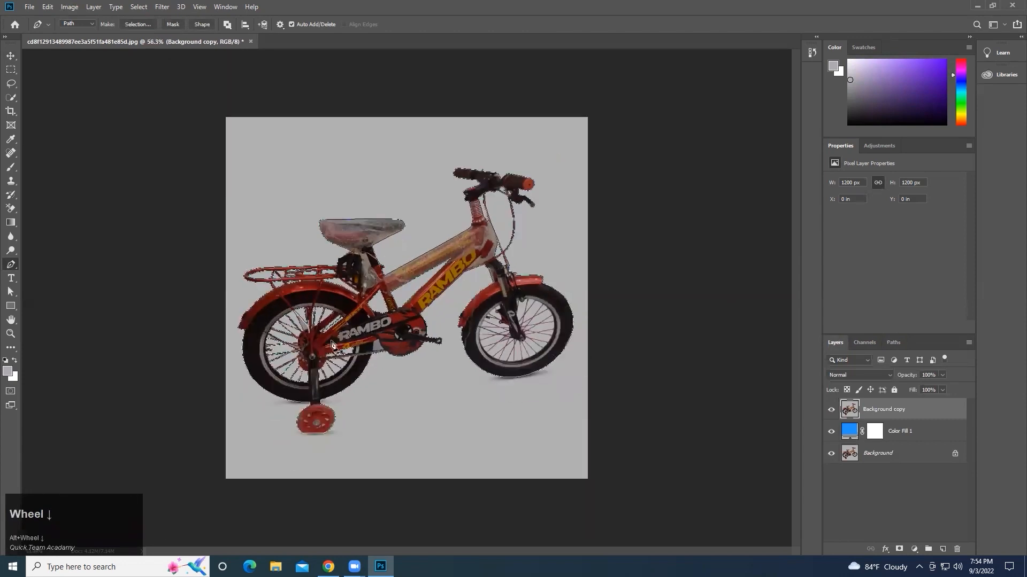
pyautogui.press('ctrl')
pyautogui.hotkey('ctrl', 'Return')
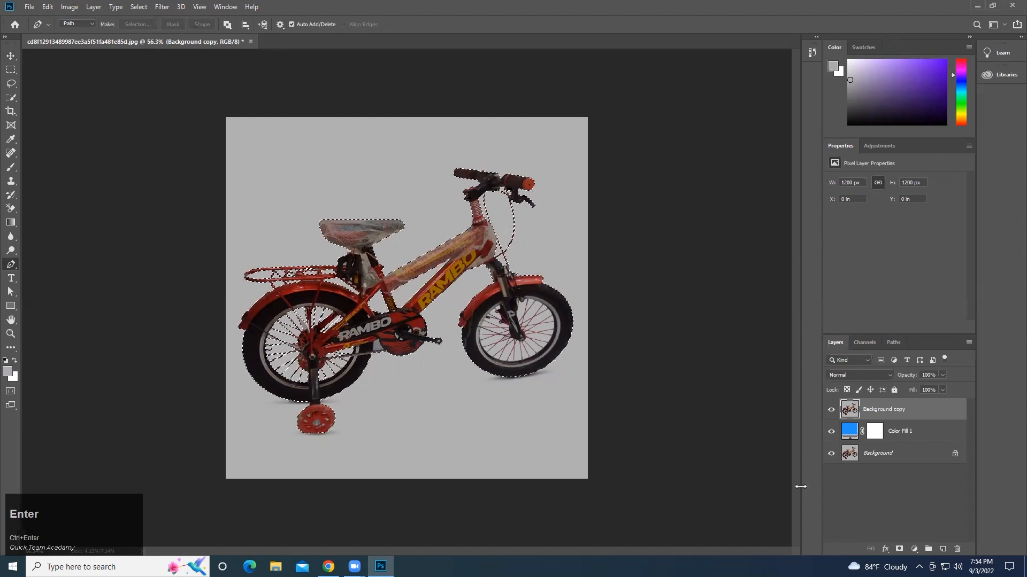
pyautogui.click(899, 549)
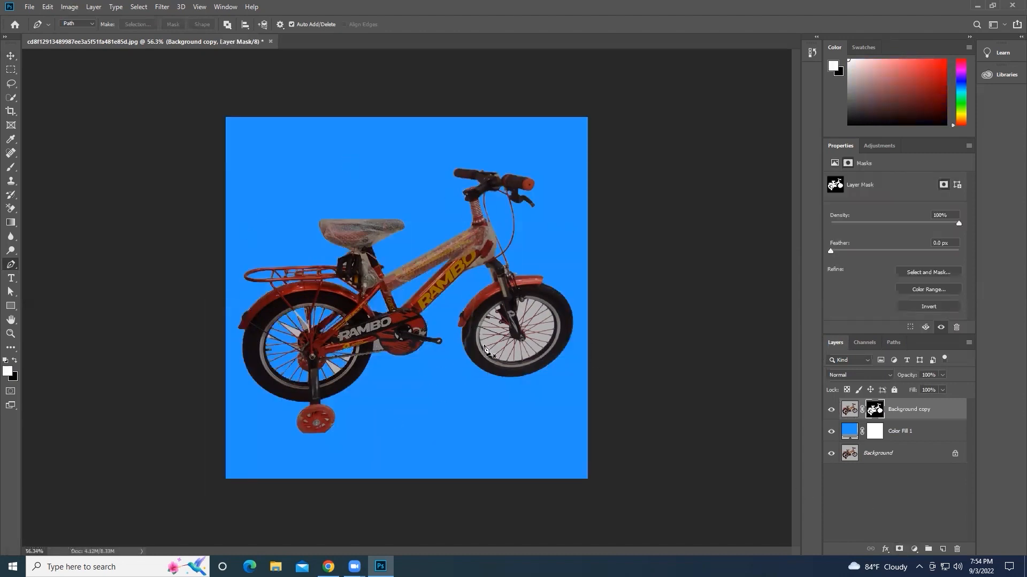
# Step: Switch to the Move tool and examine the masked bicycle's edges, frame gaps and wheel openings against the blue fill
pyautogui.scroll(1, 516, 358)
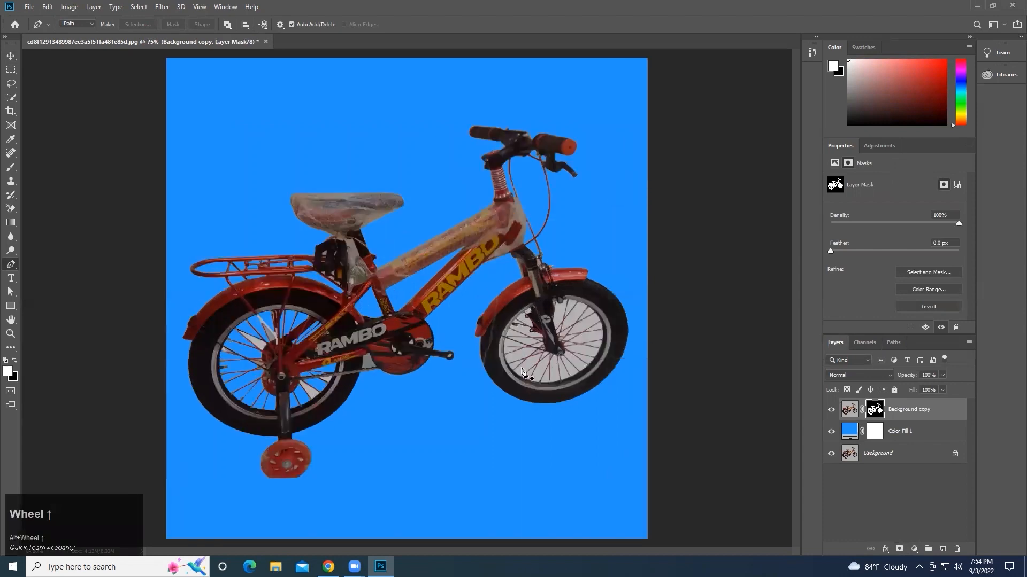
pyautogui.scroll(-1, 311, 358)
pyautogui.click(10, 55)
pyautogui.scroll(3, 609, 144)
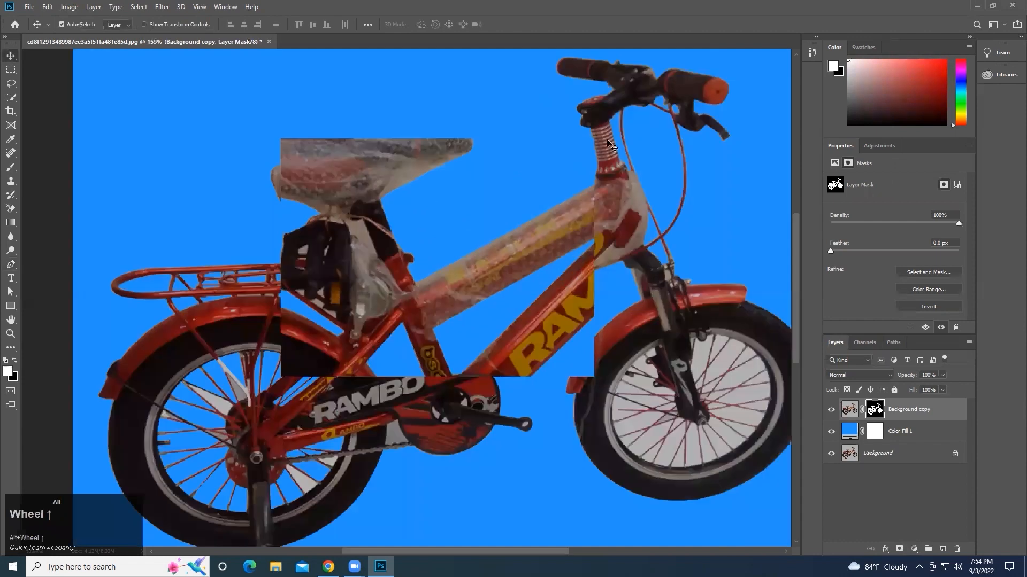
pyautogui.scroll(-1, 393, 315)
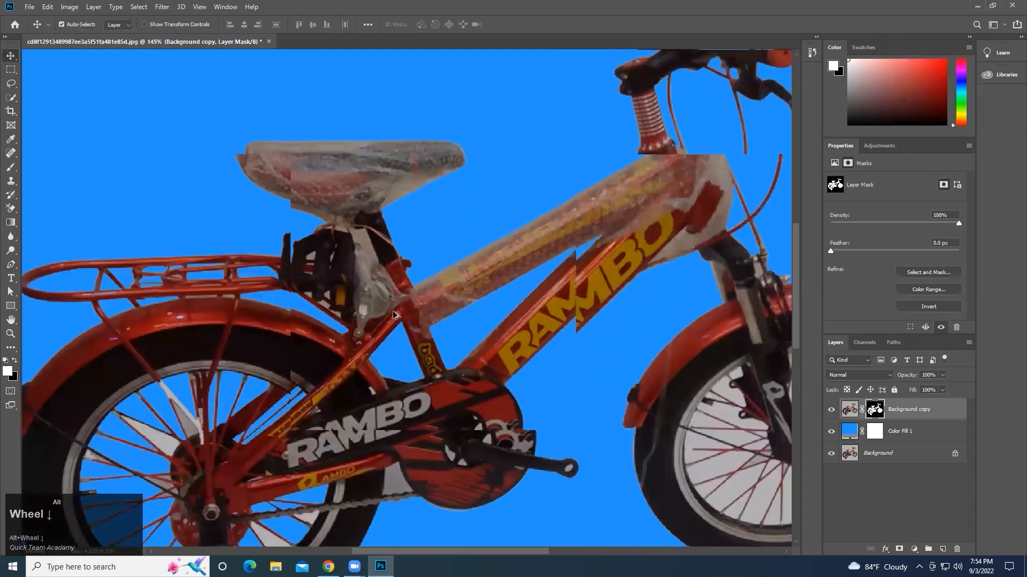
pyautogui.scroll(-3, 394, 315)
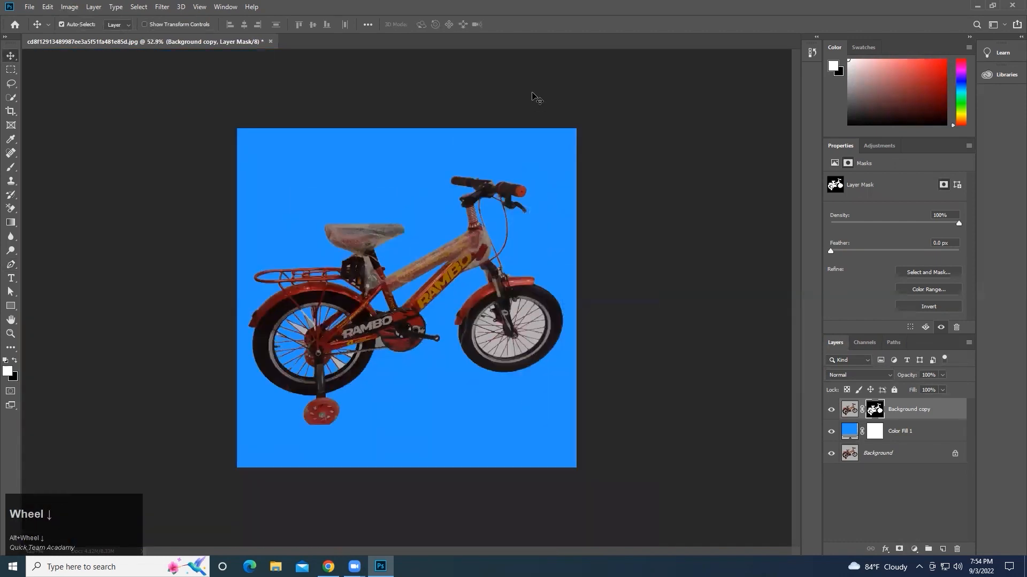
pyautogui.click(12, 55)
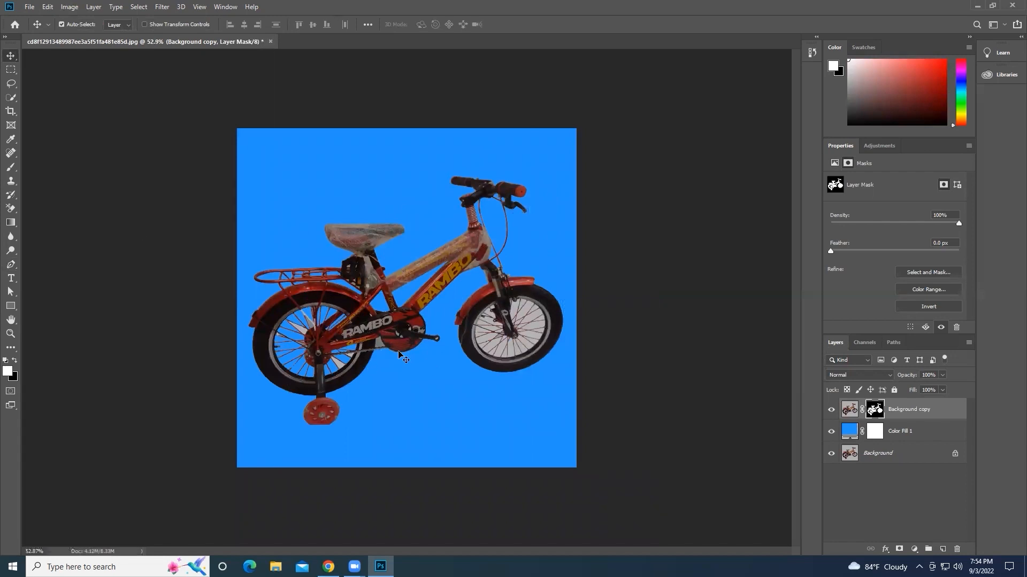
pyautogui.scroll(3, 399, 352)
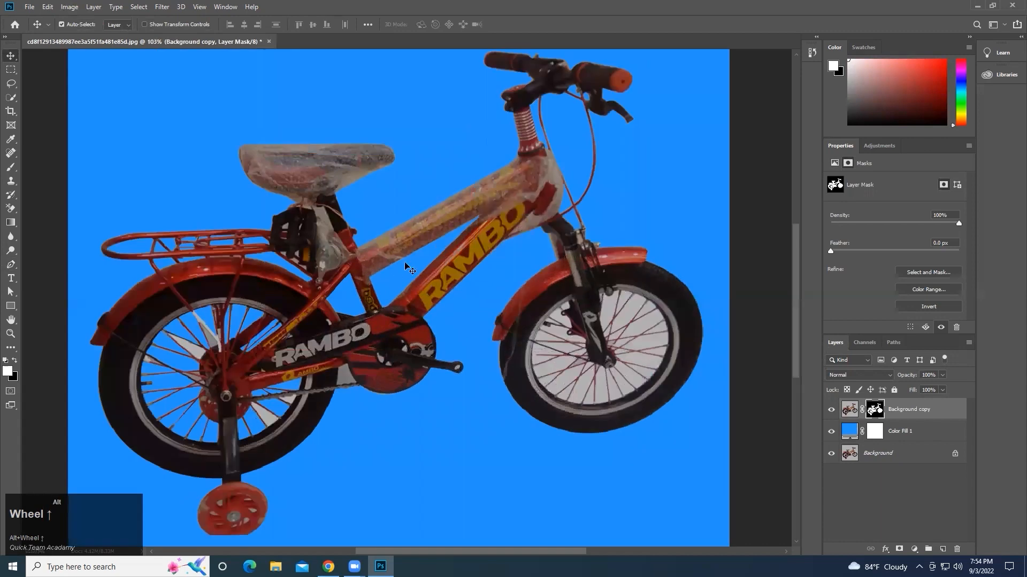
pyautogui.scroll(-1, 337, 299)
# Step: Keep the Move tool as the active tool and undo the layer mask on the Background copy layer
pyautogui.click(10, 60)
pyautogui.rightClick(11, 60)
pyautogui.click(18, 62)
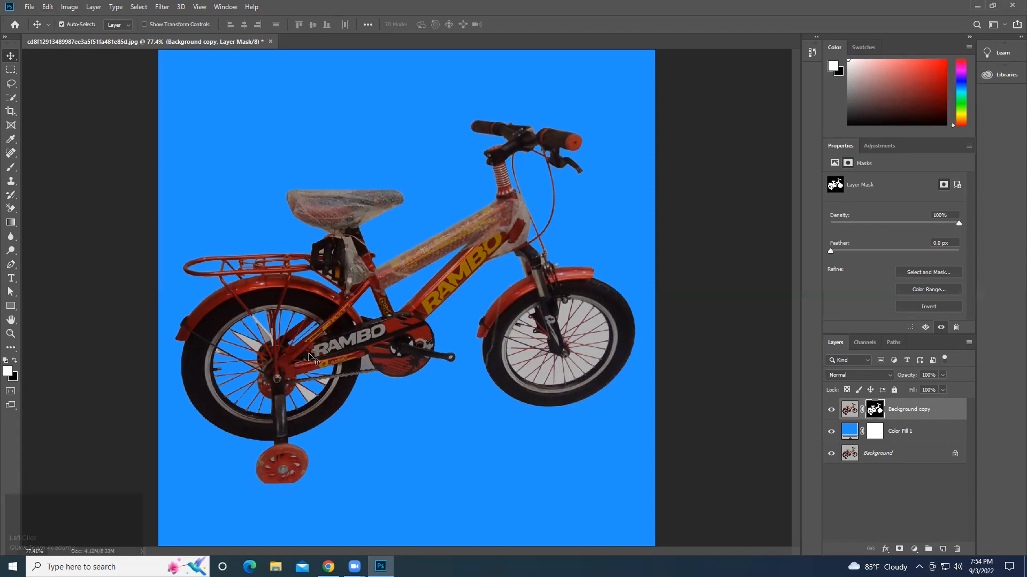
pyautogui.hotkey('ctrl', 'z')
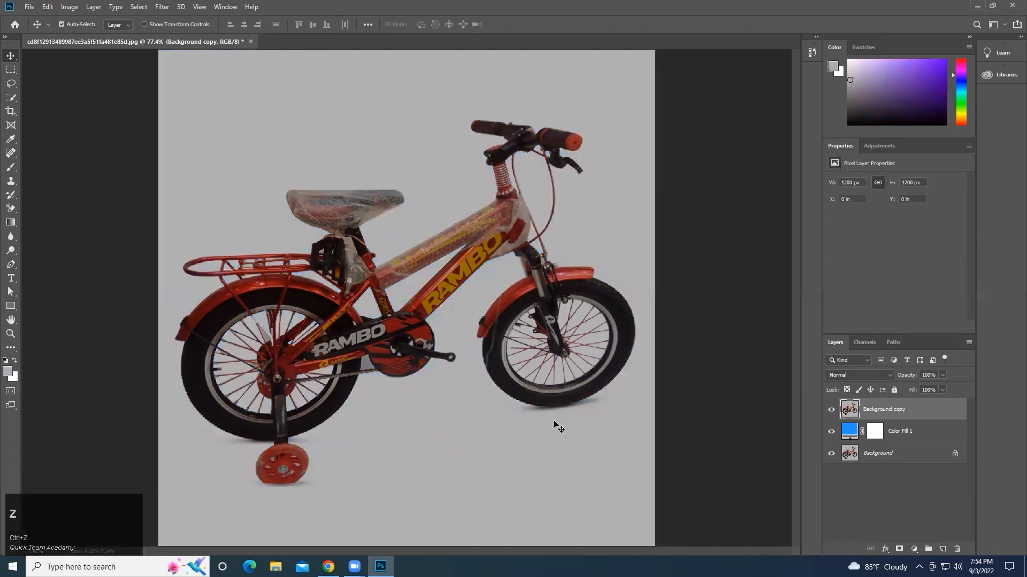